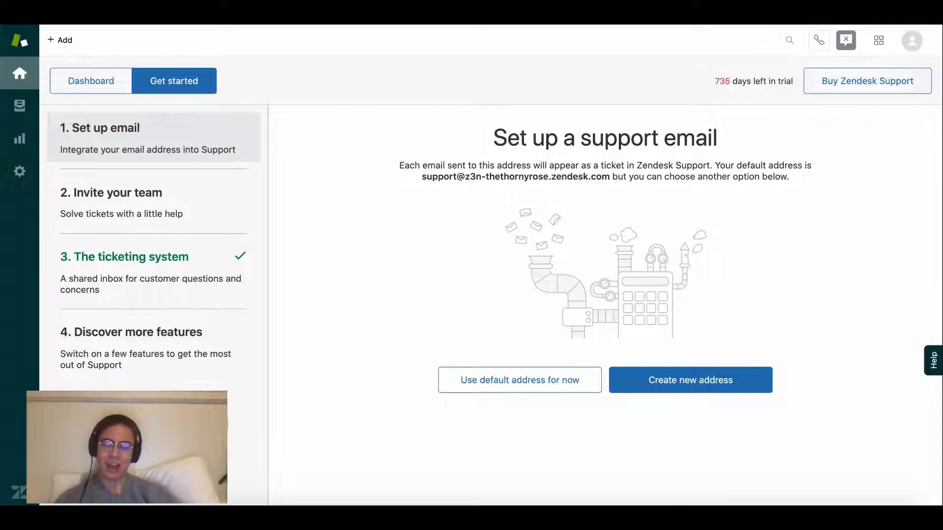
# Step: Review the support email setup introduction and the default support address on the Get started page
pyautogui.moveTo(486, 147); pyautogui.dragTo(800, 141)
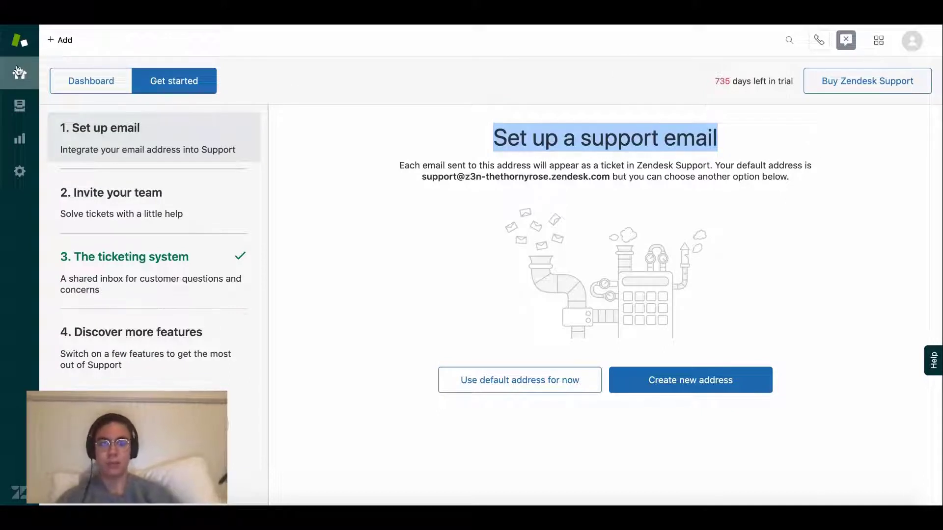
pyautogui.click(799, 168)
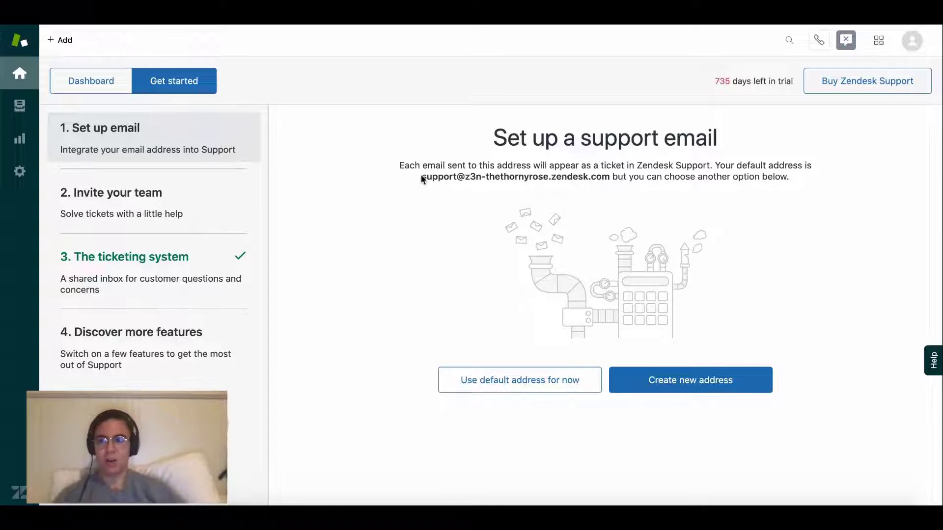
pyautogui.moveTo(421, 176); pyautogui.dragTo(608, 177)
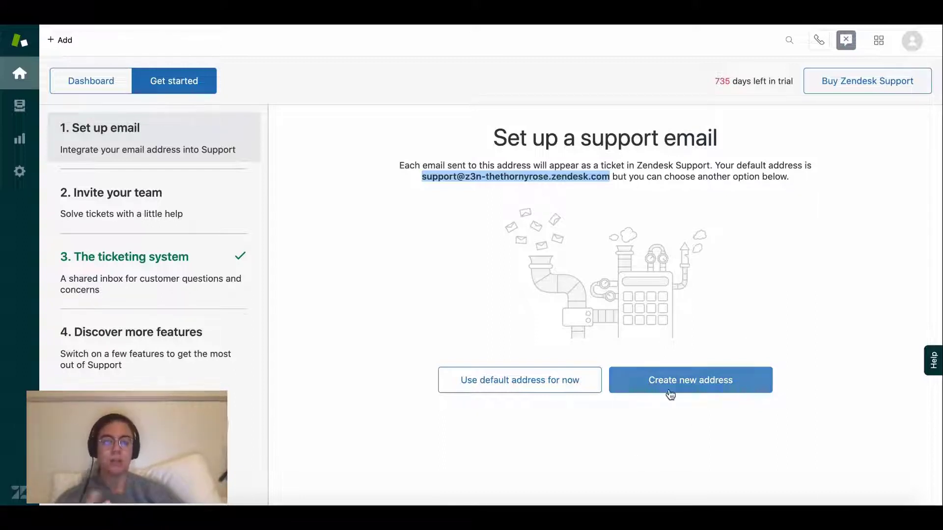
# Step: Open the admin settings for the Email channel and review its support addresses section
pyautogui.click(13, 186)
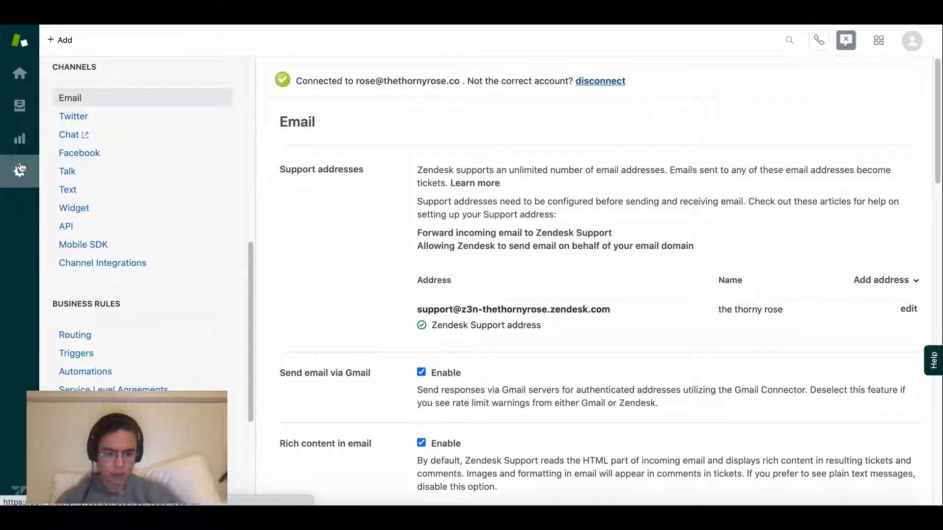
pyautogui.moveTo(248, 268); pyautogui.dragTo(243, 210)
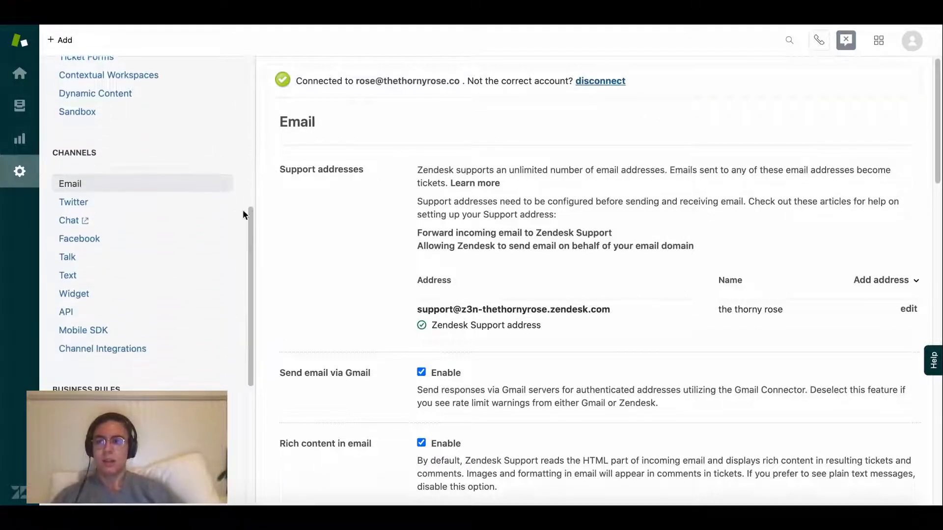
pyautogui.moveTo(49, 149); pyautogui.dragTo(77, 149)
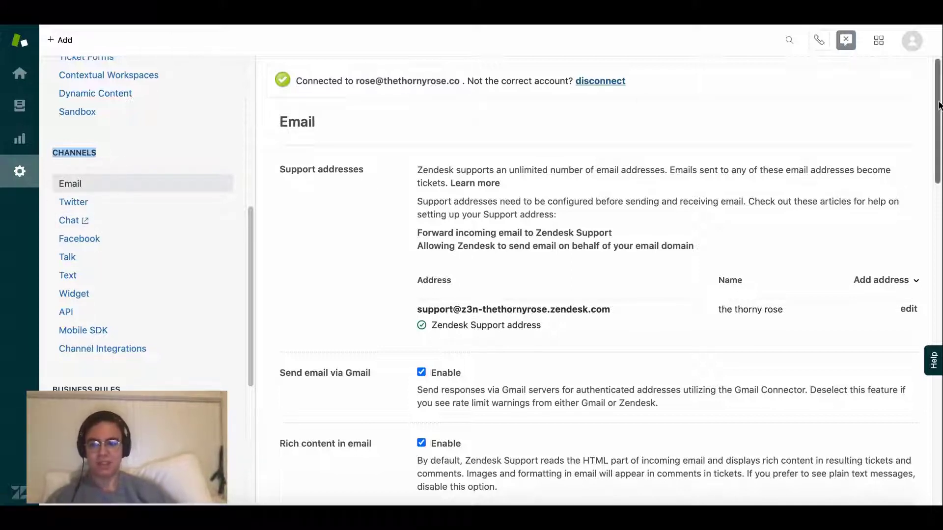
pyautogui.moveTo(940, 105); pyautogui.dragTo(910, 60)
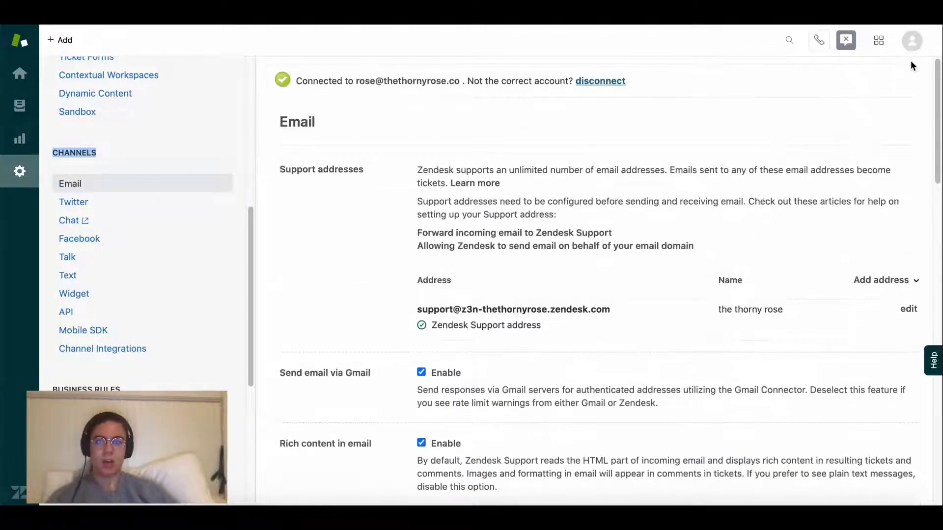
pyautogui.moveTo(367, 169); pyautogui.dragTo(273, 168)
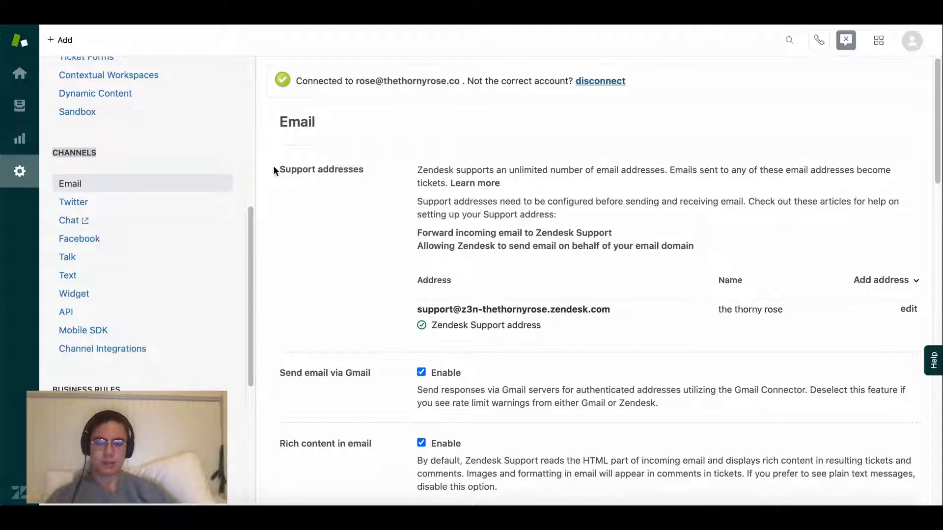
pyautogui.click(336, 244)
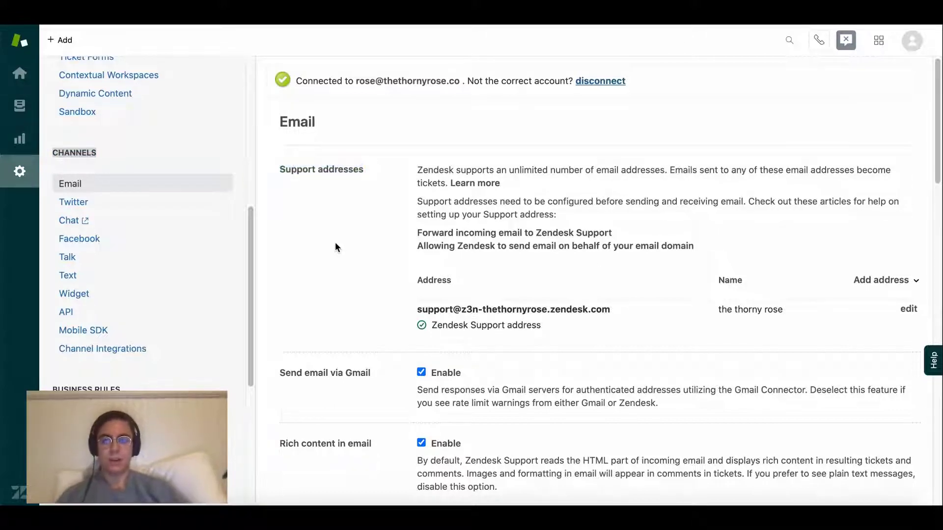
# Step: Start connecting an external address in the Email channel's support addresses
pyautogui.moveTo(612, 313)
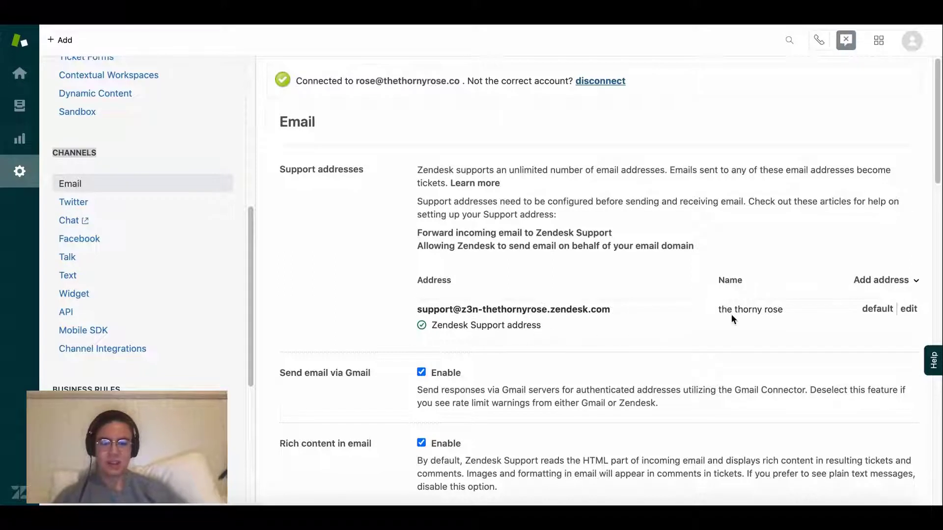
pyautogui.click(883, 281)
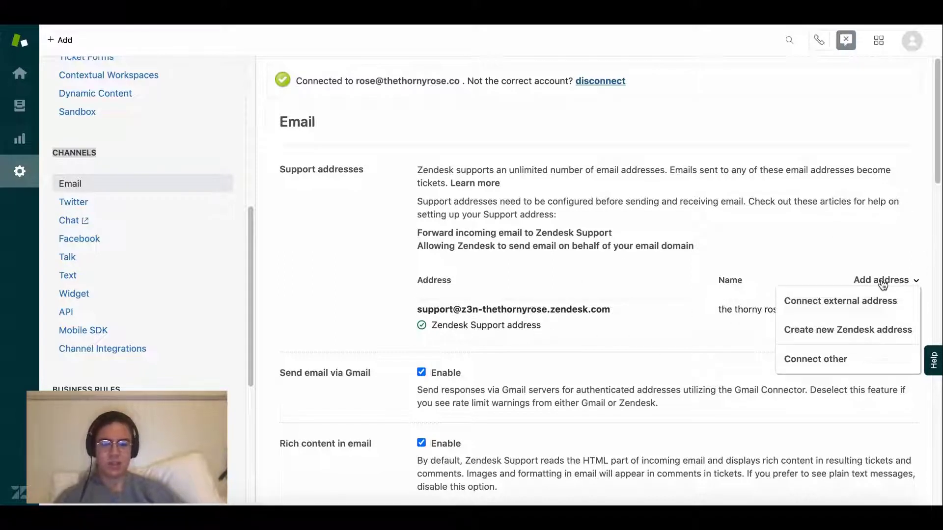
pyautogui.click(884, 282)
pyautogui.click(885, 281)
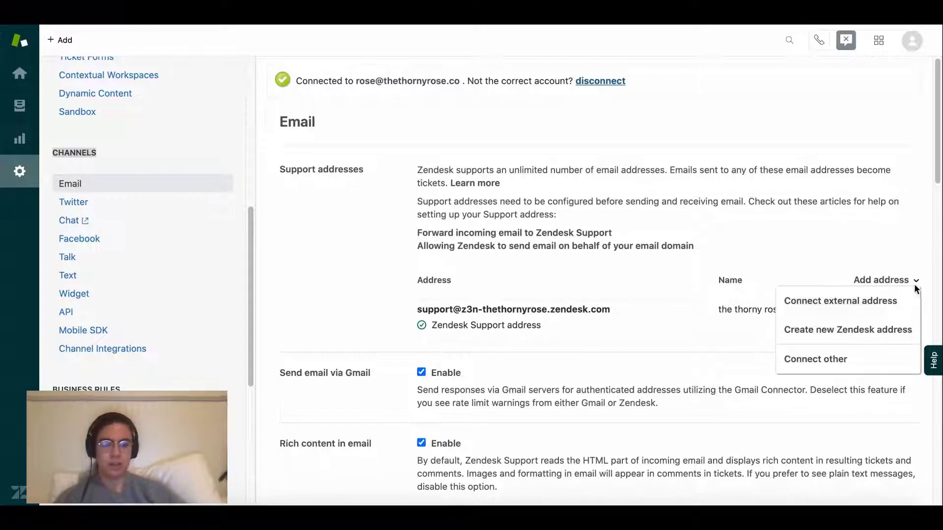
pyautogui.click(849, 307)
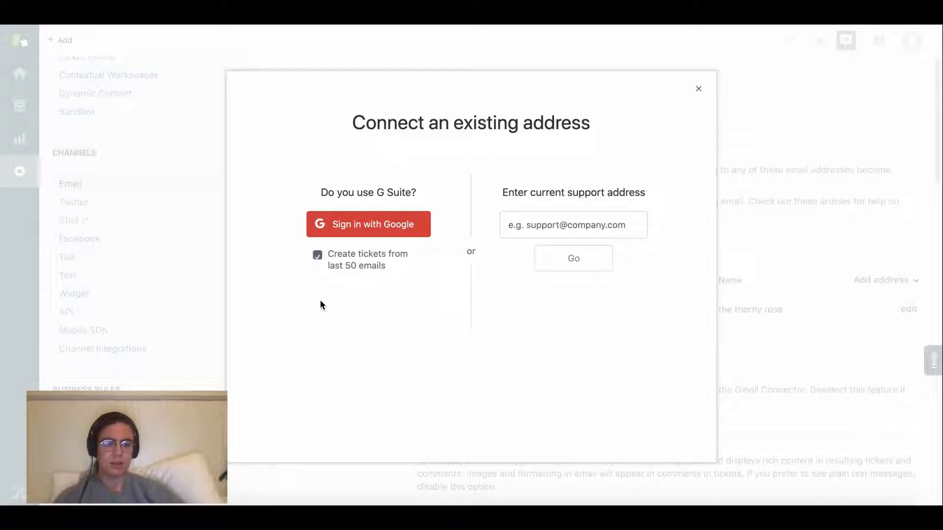
# Step: Turn off creating tickets from the last 50 emails for the G Suite connection
pyautogui.click(531, 218)
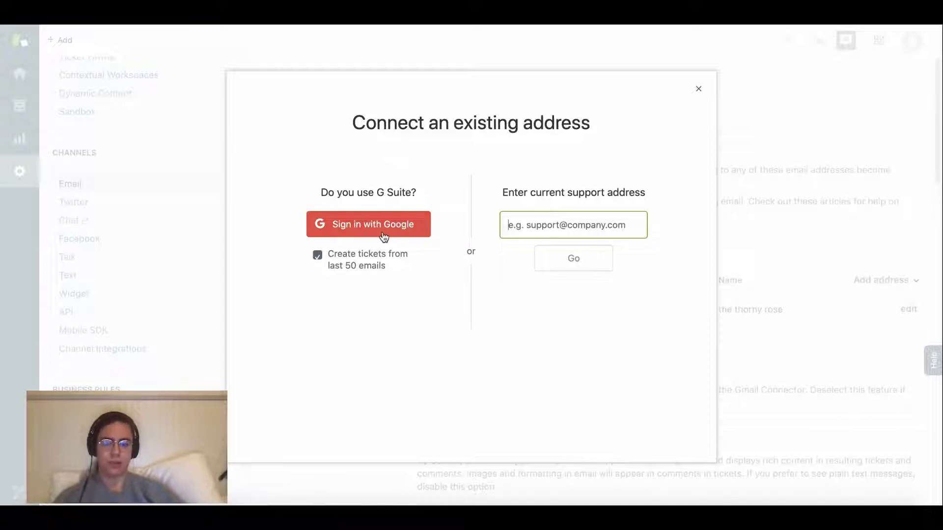
pyautogui.click(317, 257)
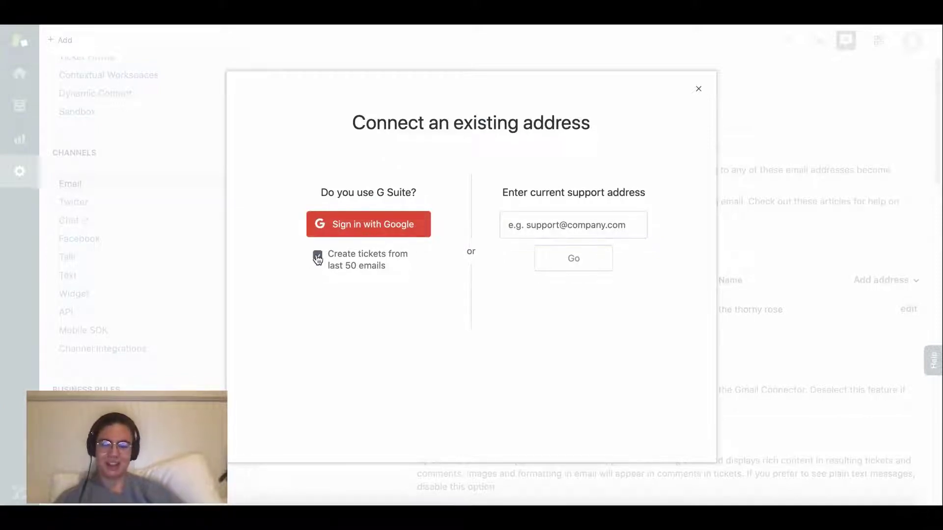
pyautogui.click(317, 257)
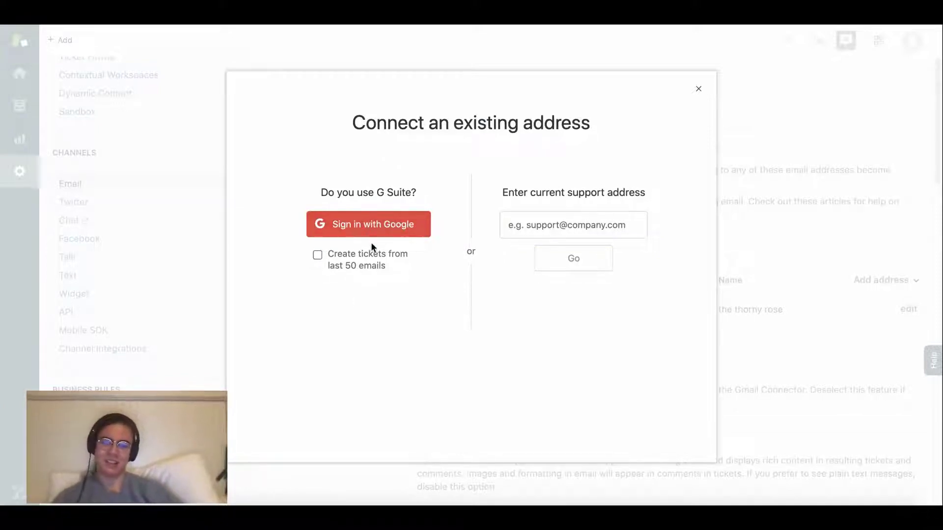
pyautogui.moveTo(326, 254); pyautogui.dragTo(393, 269)
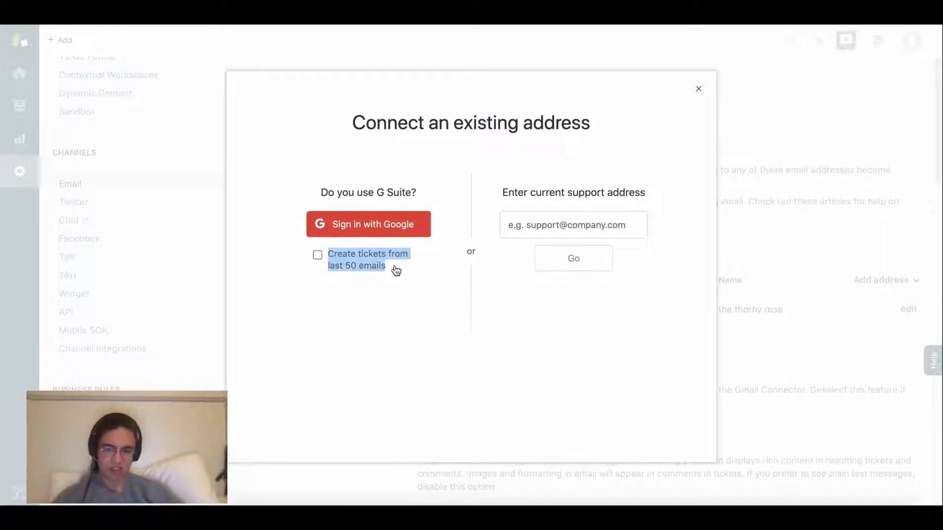
pyautogui.click(318, 256)
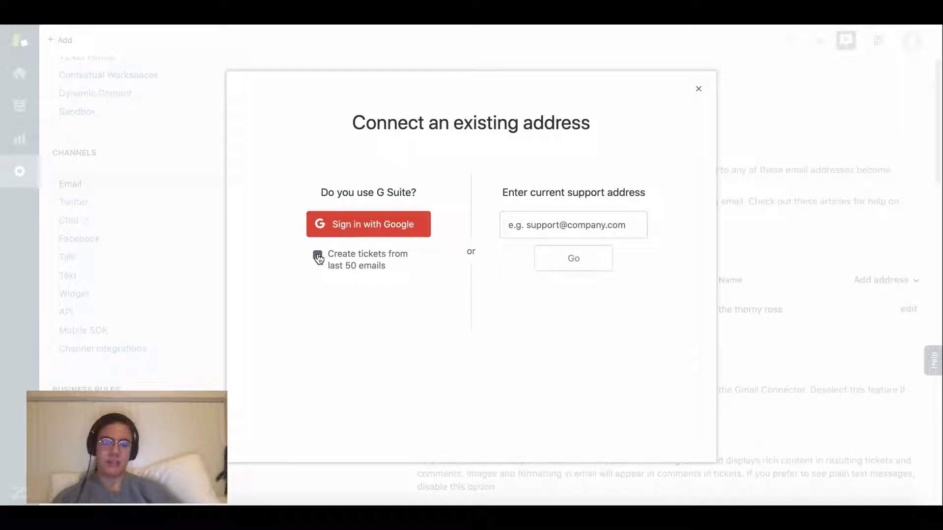
pyautogui.click(318, 256)
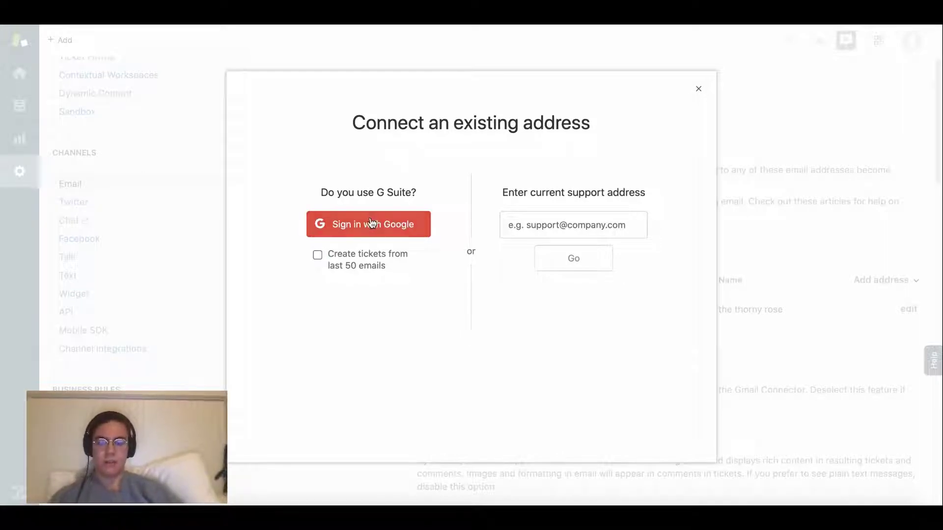
# Step: Connect the business's Google account as a support address, allowing Zendesk Connector for Email access, and finish the setup
pyautogui.click(373, 225)
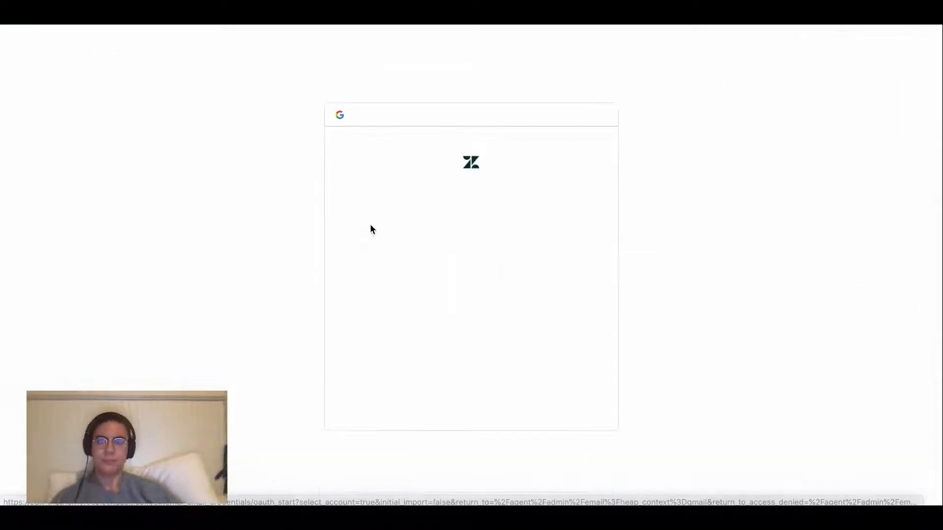
pyautogui.moveTo(939, 81); pyautogui.dragTo(940, 310)
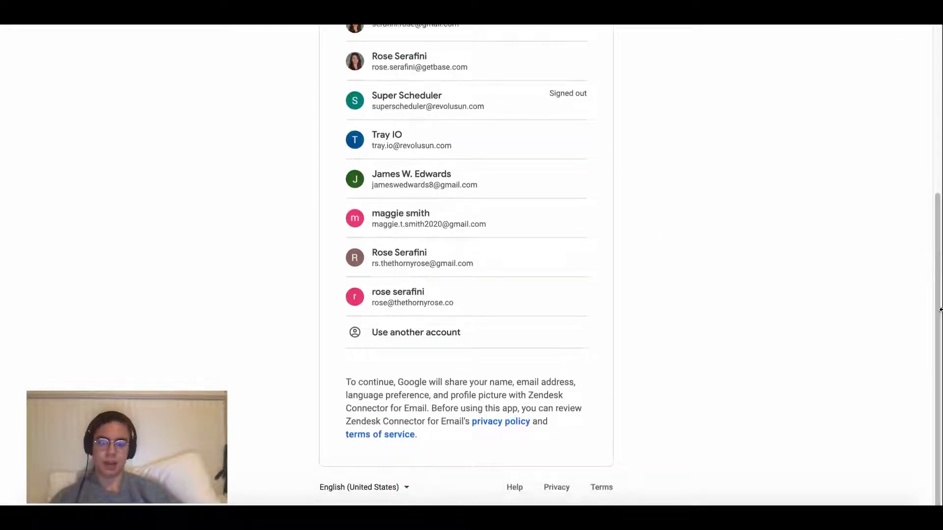
pyautogui.click(416, 295)
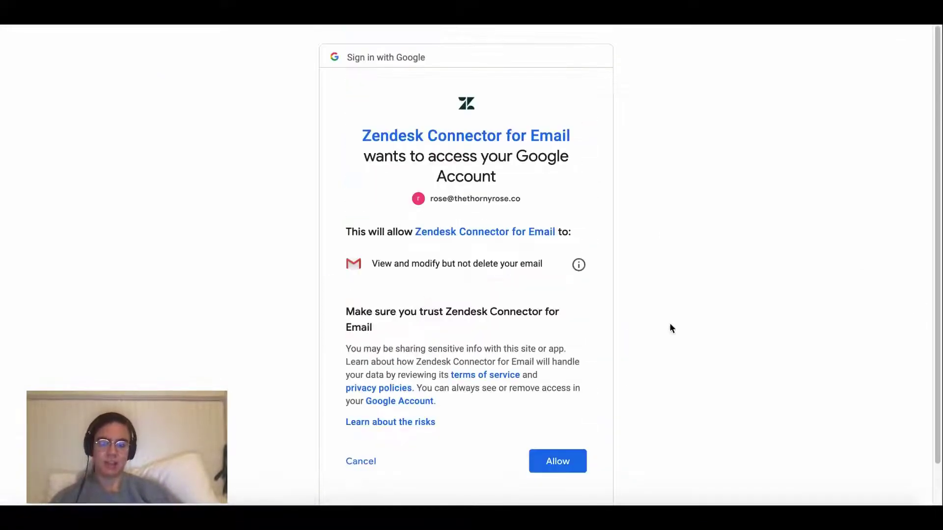
pyautogui.click(575, 461)
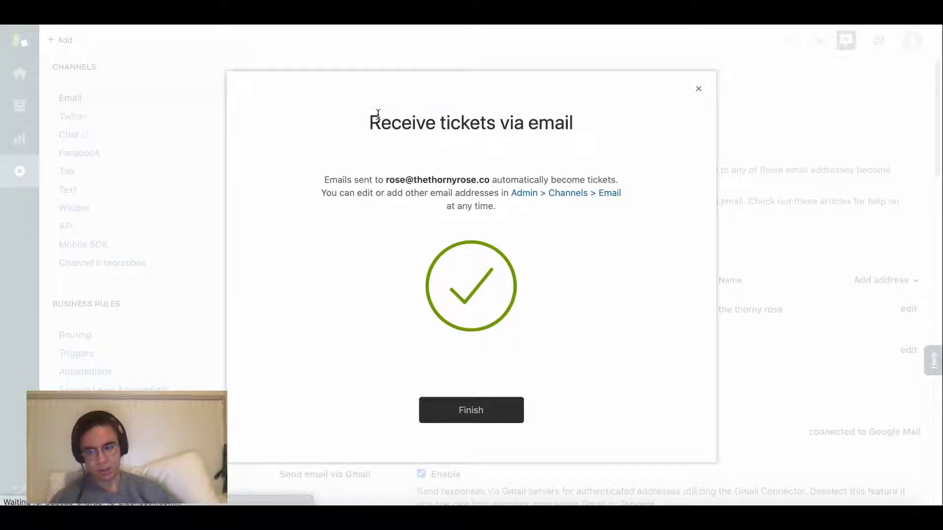
pyautogui.moveTo(371, 120); pyautogui.dragTo(585, 126)
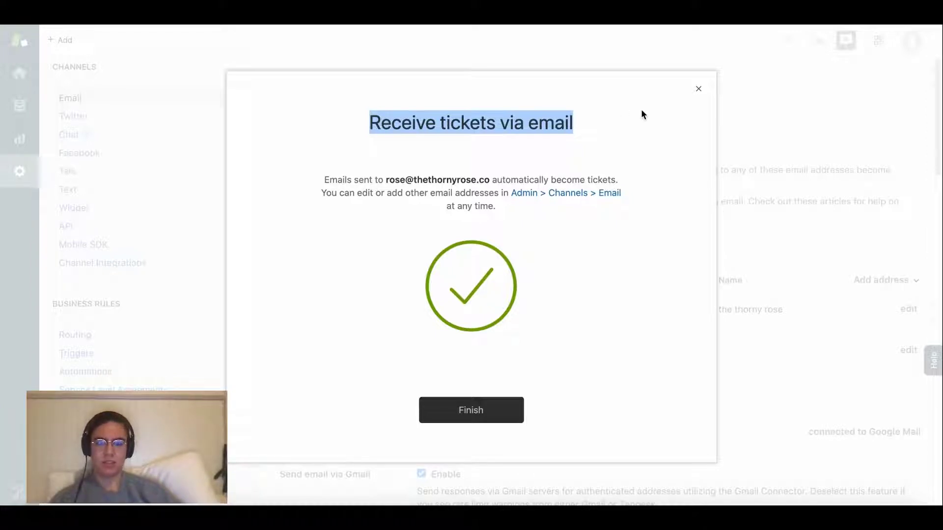
pyautogui.click(471, 413)
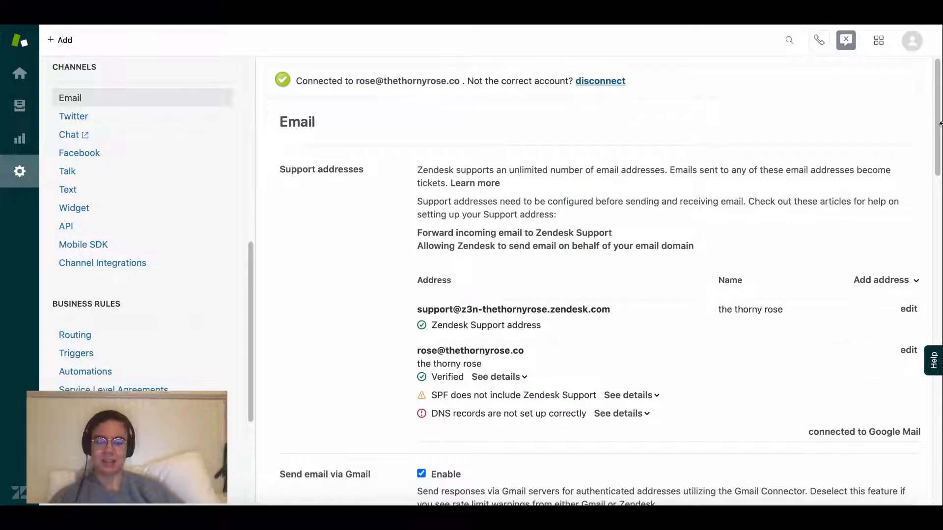
# Step: Look through the remaining Email channel settings, including the HTML and text email templates
pyautogui.moveTo(938, 65); pyautogui.dragTo(936, 268)
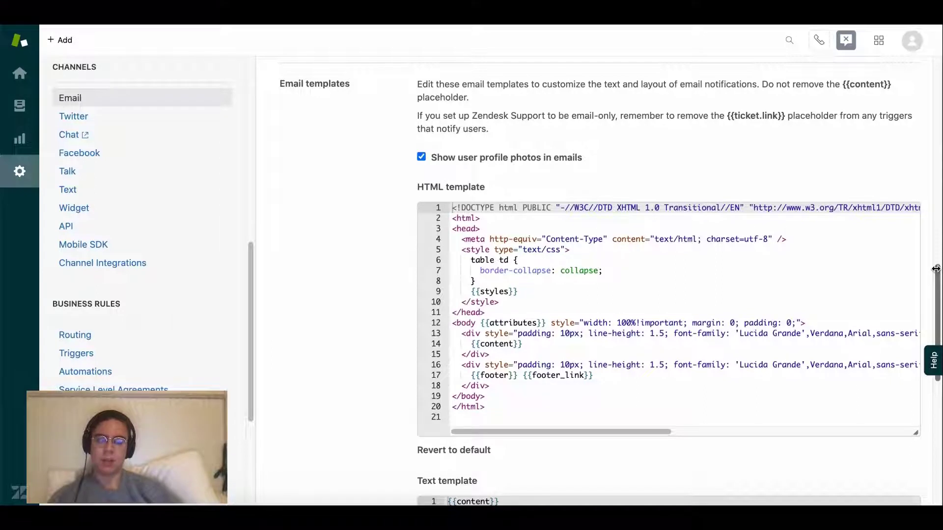
pyautogui.scroll(1, 938, 268)
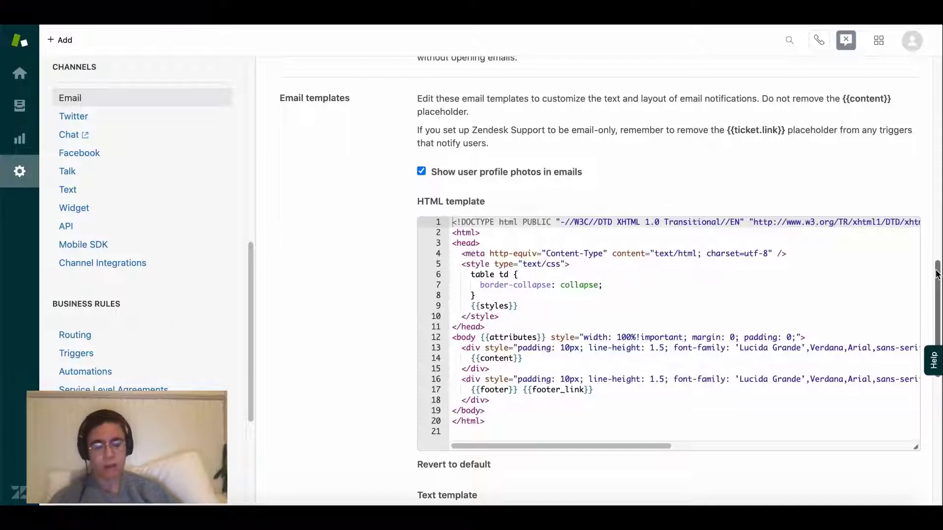
pyautogui.moveTo(937, 274); pyautogui.dragTo(939, 328)
pyautogui.moveTo(939, 348); pyautogui.dragTo(887, 38)
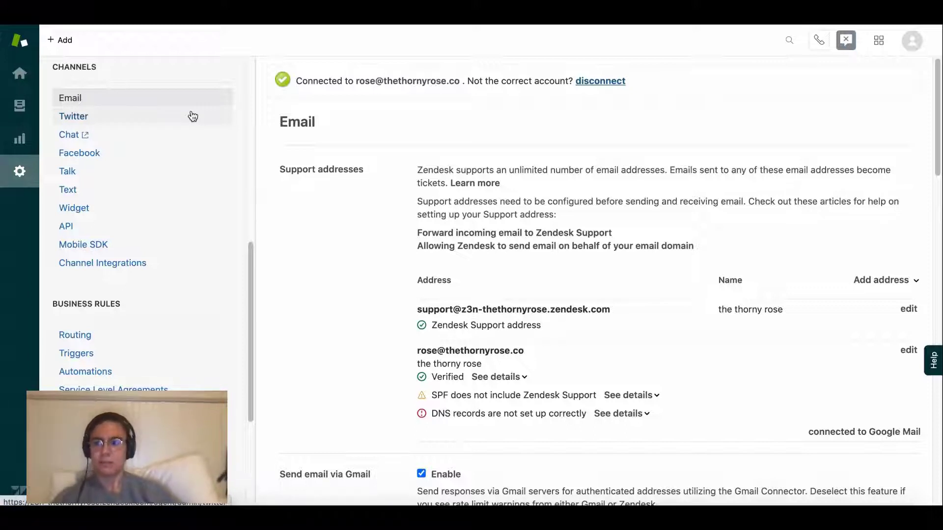
# Step: Open the Twitter channel settings and review the general options for converting tweets and appending ticket links
pyautogui.click(75, 118)
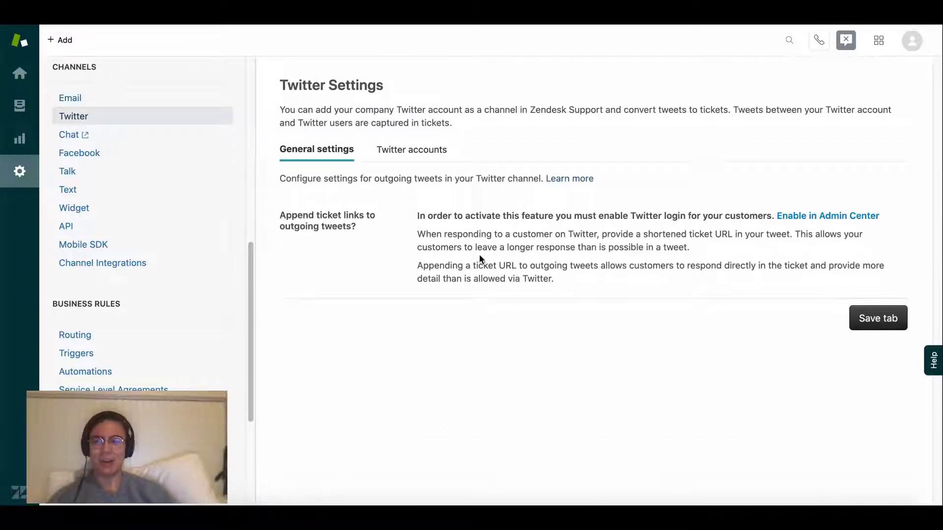
pyautogui.moveTo(271, 109); pyautogui.dragTo(479, 122)
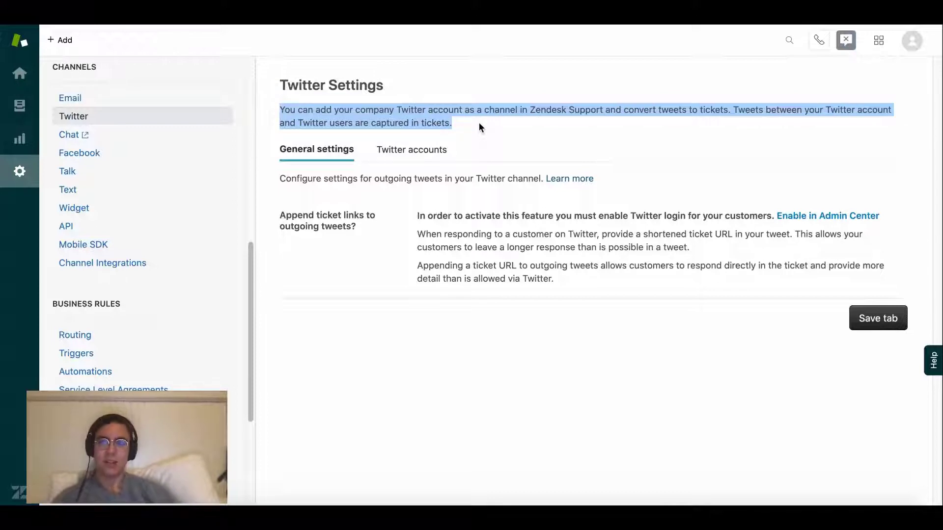
pyautogui.click(615, 109)
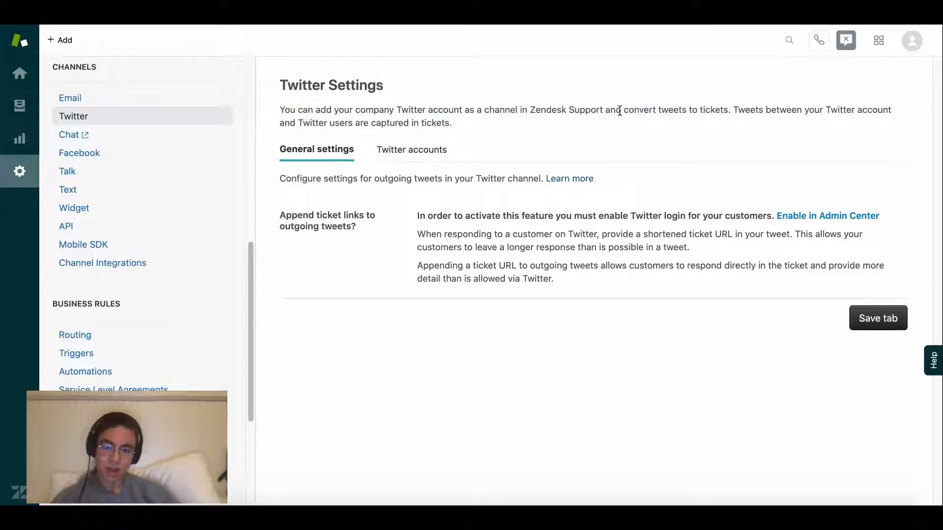
pyautogui.moveTo(619, 110); pyautogui.dragTo(729, 112)
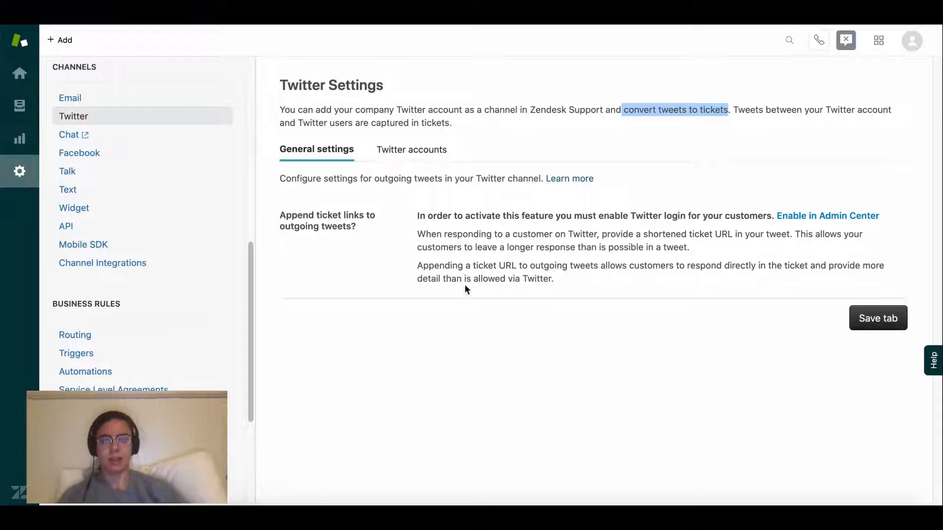
pyautogui.moveTo(381, 226); pyautogui.dragTo(308, 216)
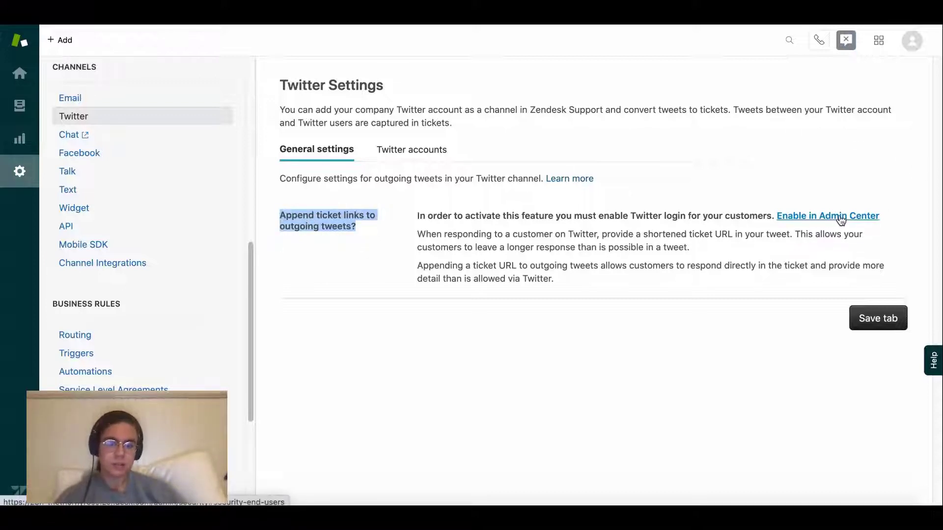
# Step: Start adding the first Twitter account and sign in to Twitter with the saved account password
pyautogui.click(409, 152)
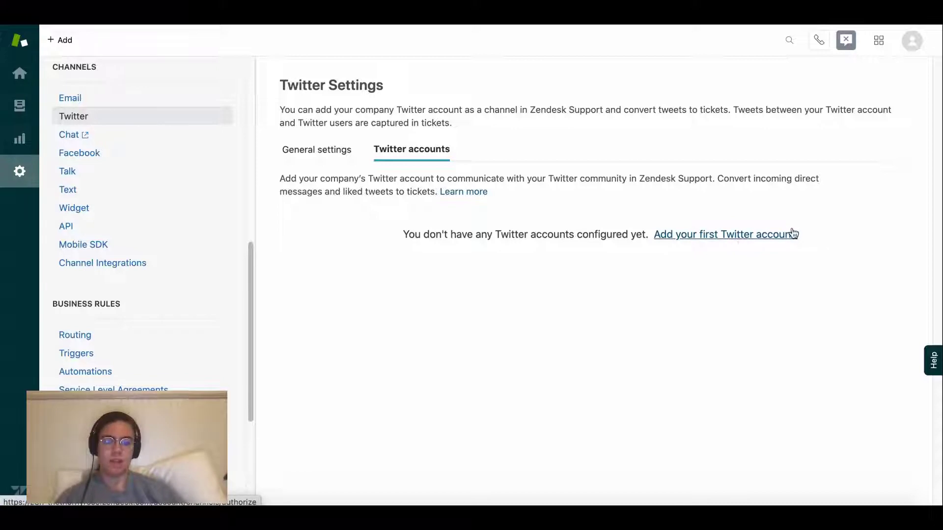
pyautogui.click(732, 239)
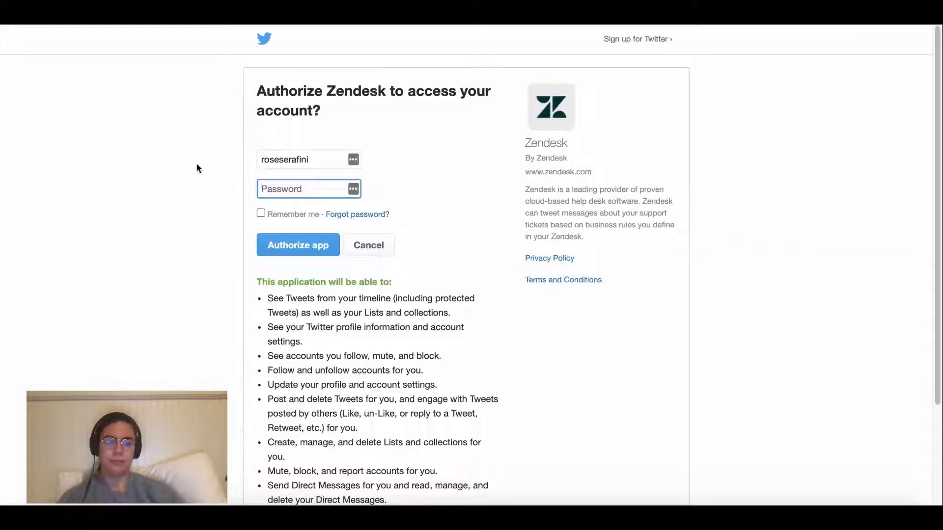
pyautogui.click(309, 188)
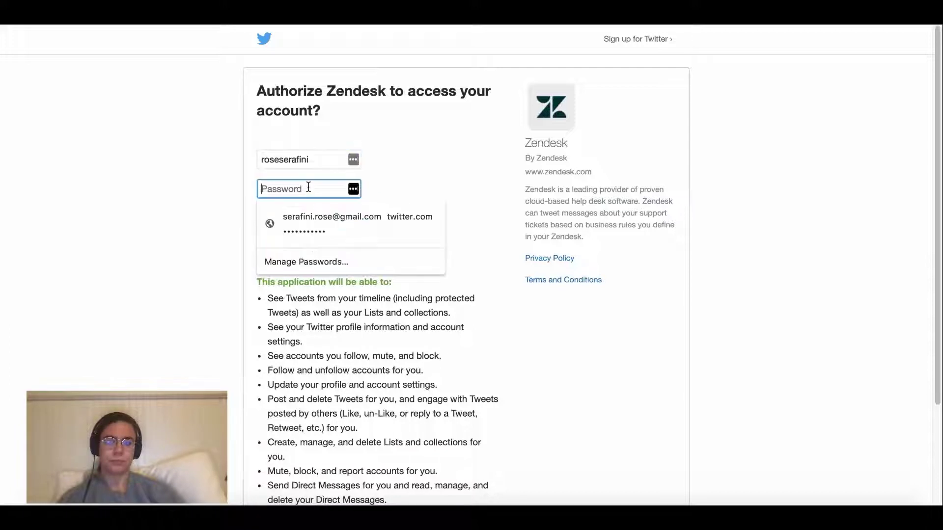
pyautogui.click(329, 222)
pyautogui.click(305, 246)
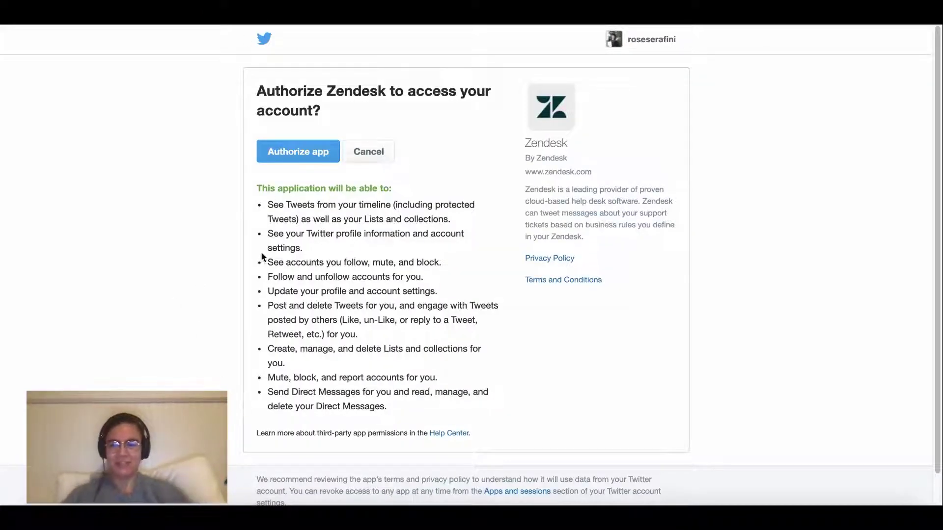
# Step: Review the permissions Zendesk requests on Twitter and authorize the app to access the account
pyautogui.moveTo(256, 188); pyautogui.dragTo(399, 190)
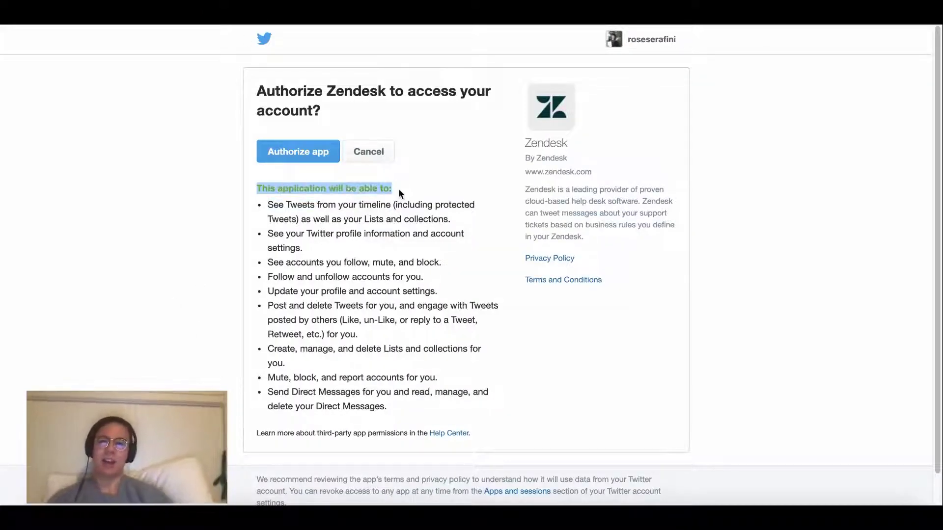
pyautogui.moveTo(254, 197); pyautogui.dragTo(429, 402)
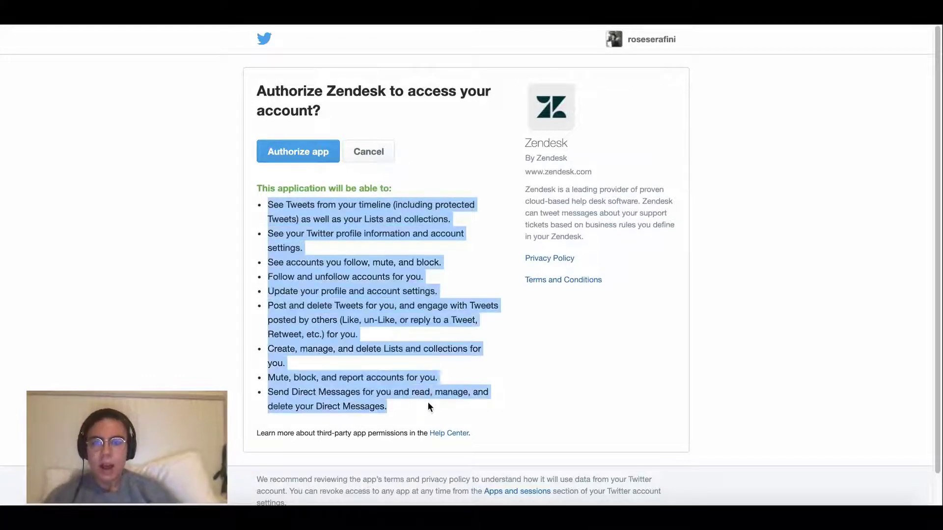
pyautogui.click(429, 401)
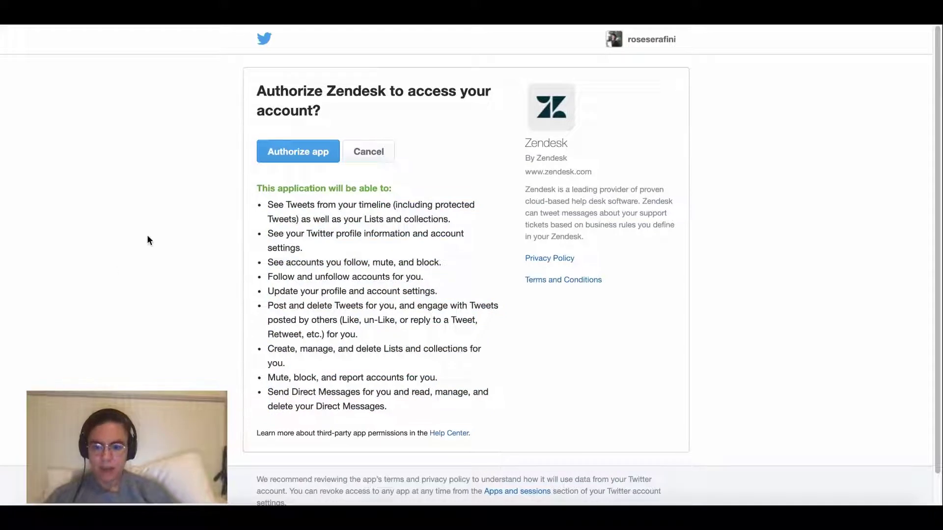
pyautogui.click(309, 152)
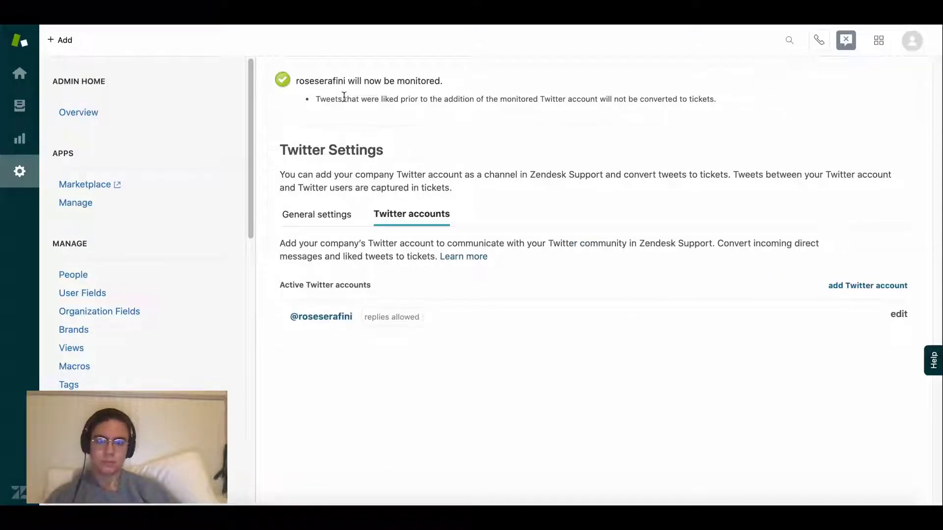
# Step: Read the note about previously liked tweets and check the reply permission of the active Twitter account
pyautogui.moveTo(308, 95); pyautogui.dragTo(710, 99)
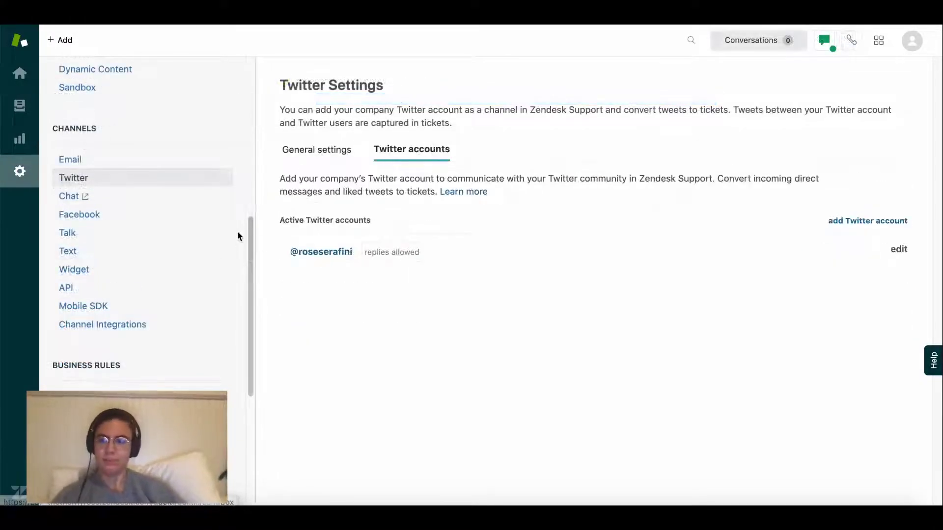
pyautogui.moveTo(249, 221); pyautogui.dragTo(247, 181)
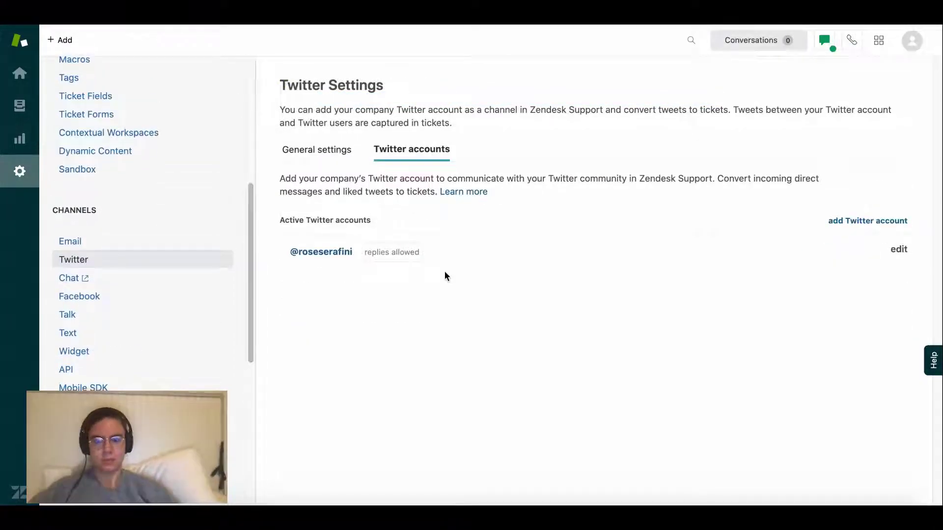
pyautogui.tripleClick(422, 253)
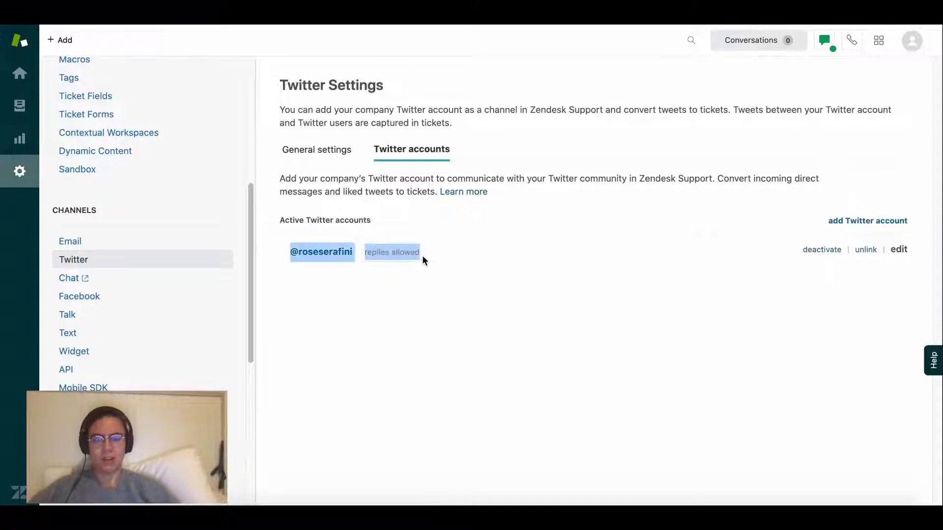
pyautogui.click(473, 248)
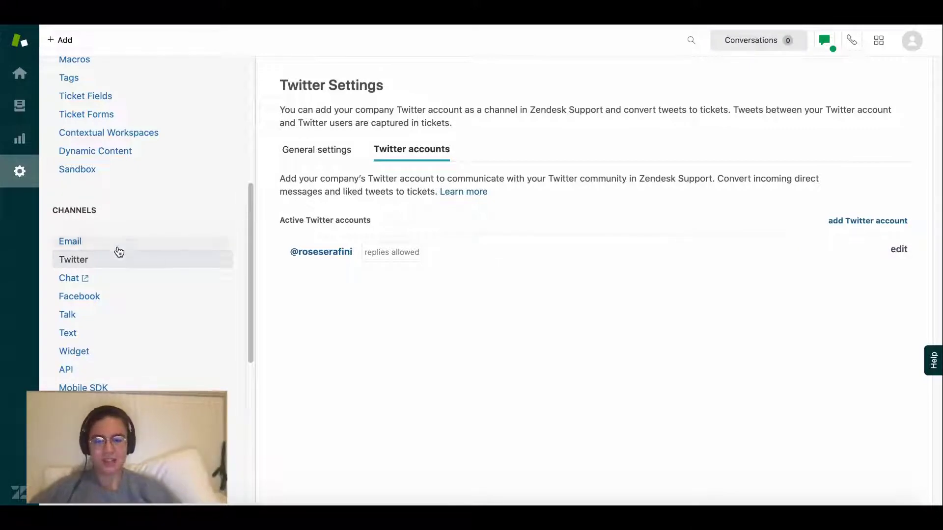
# Step: Enable the Agent Workspace from the Chat channel and check the available chat status options
pyautogui.click(122, 284)
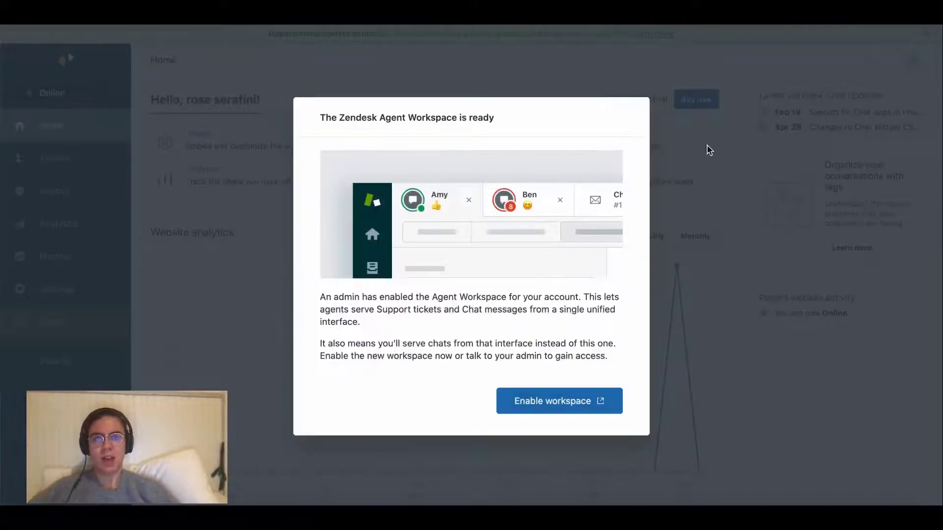
pyautogui.click(560, 406)
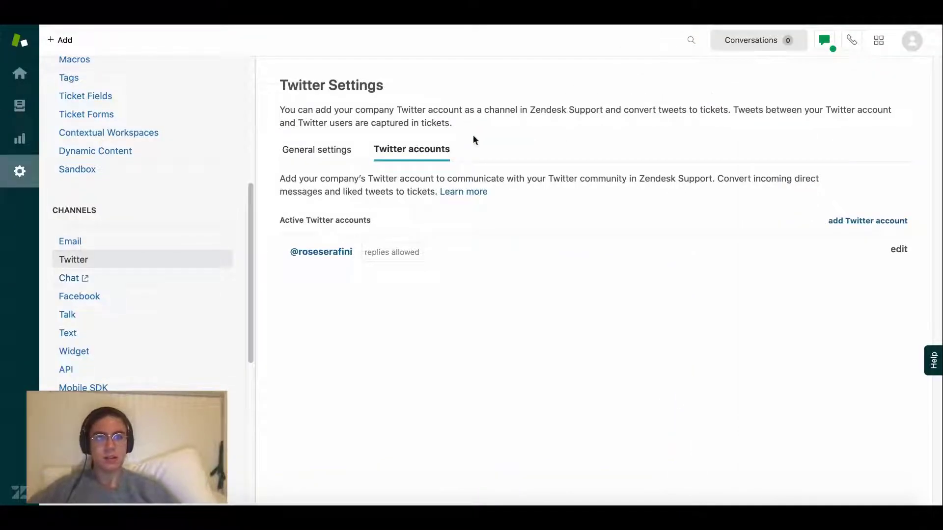
pyautogui.click(825, 40)
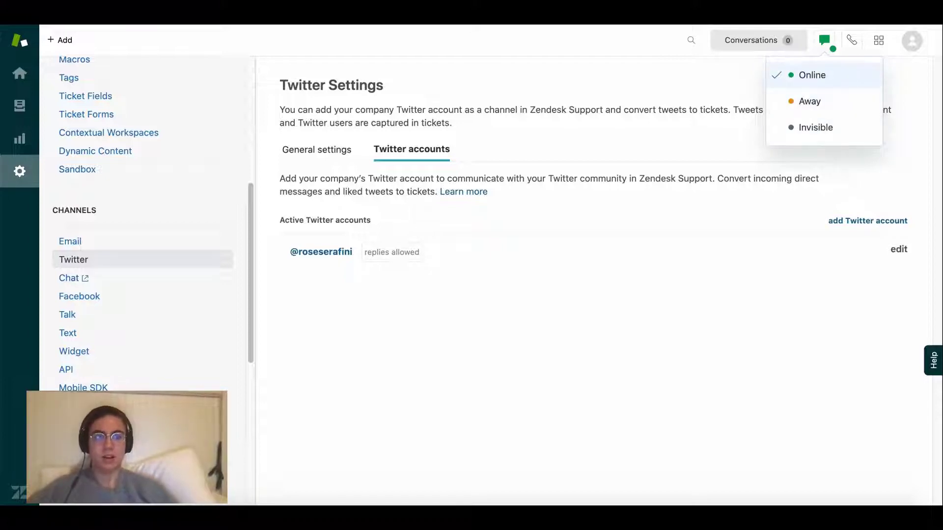
pyautogui.click(823, 49)
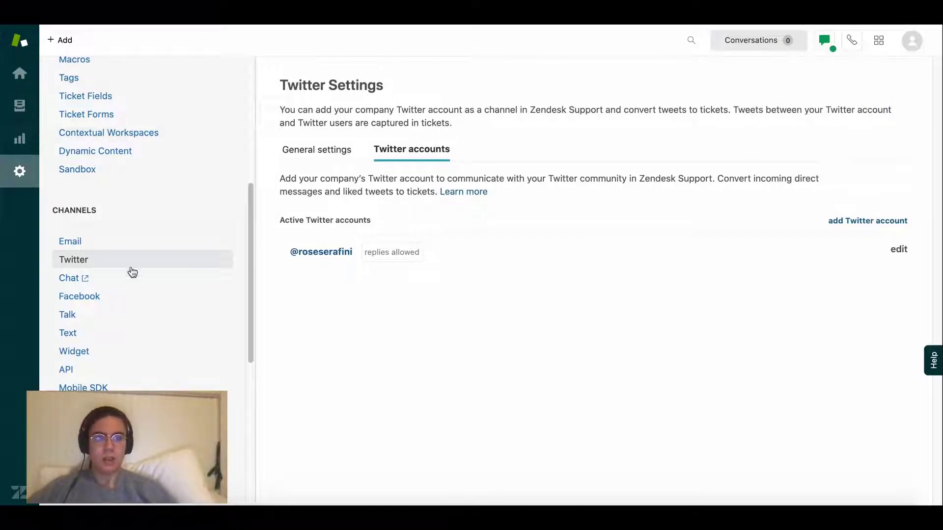
# Step: Open the Chat dashboard and look through its Analytics, Monitor, Routing and Shortcuts pages
pyautogui.click(69, 278)
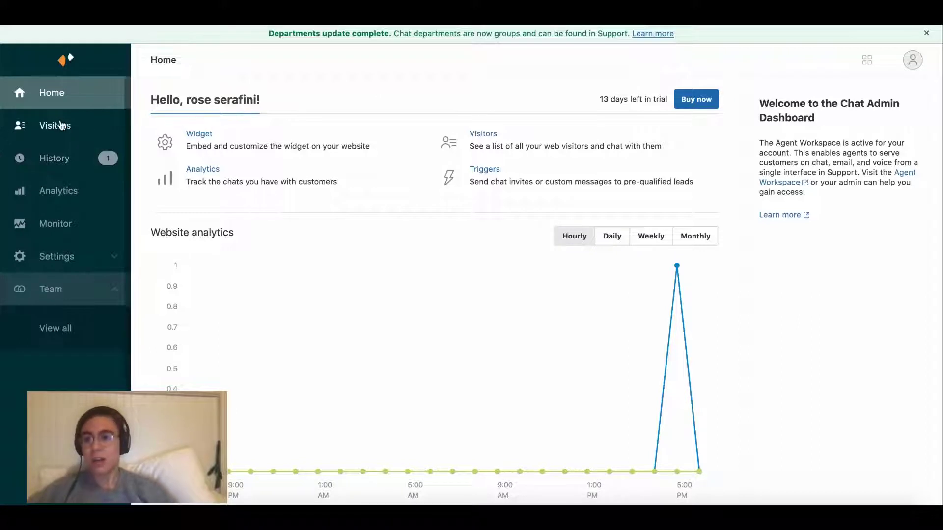
pyautogui.click(44, 191)
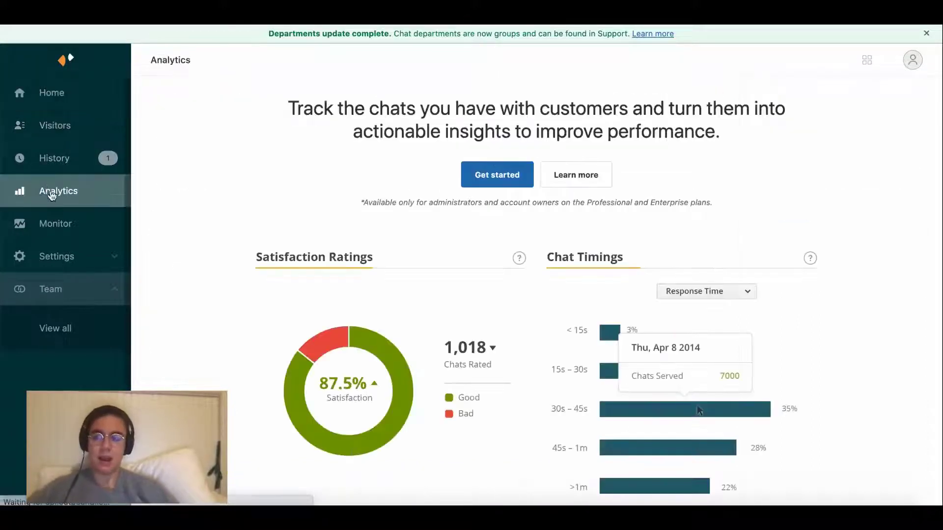
pyautogui.click(83, 226)
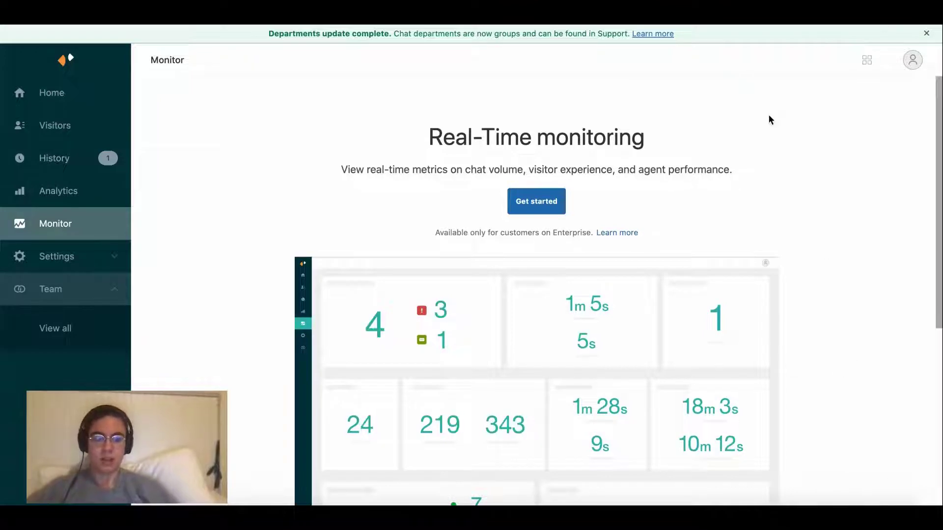
pyautogui.click(95, 254)
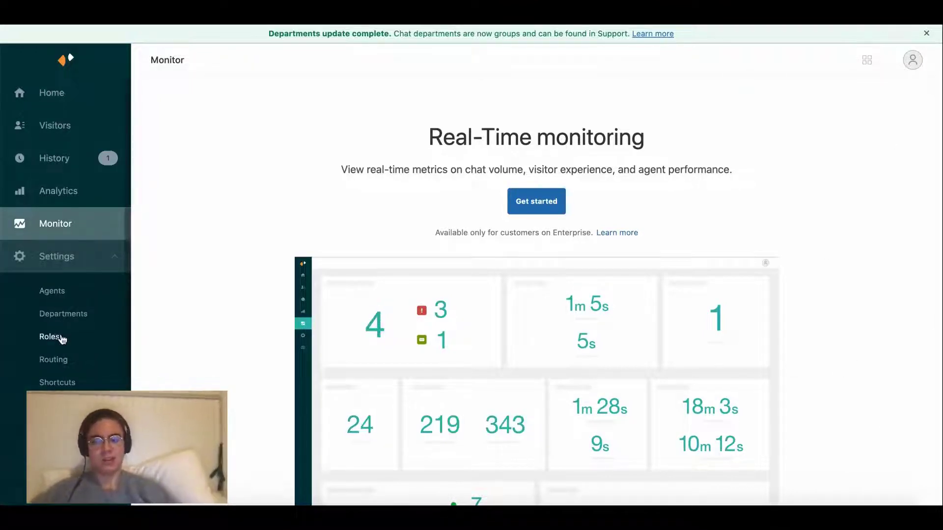
pyautogui.click(54, 361)
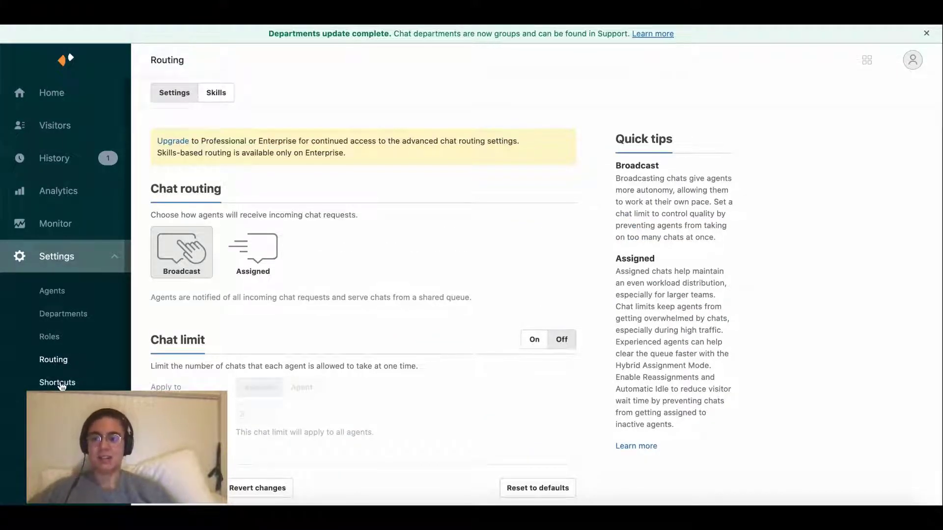
pyautogui.click(58, 383)
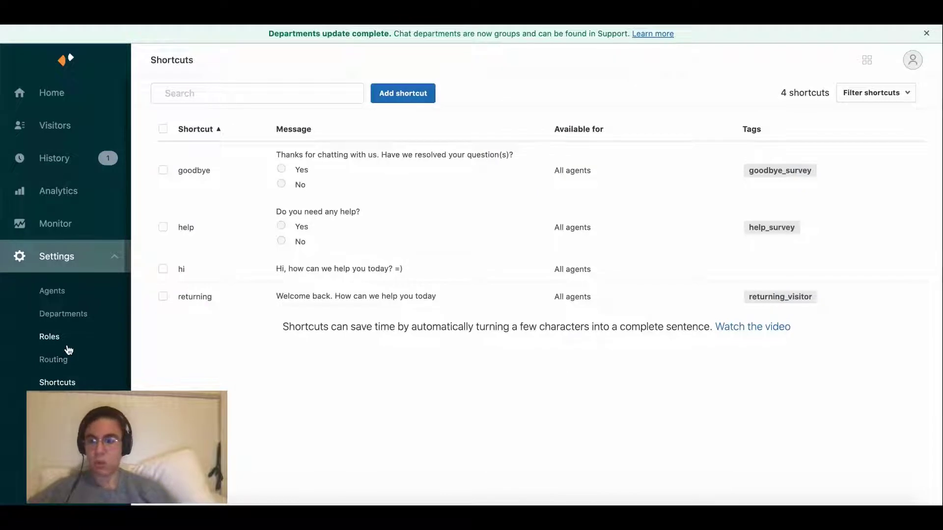
pyautogui.scroll(-3, 69, 350)
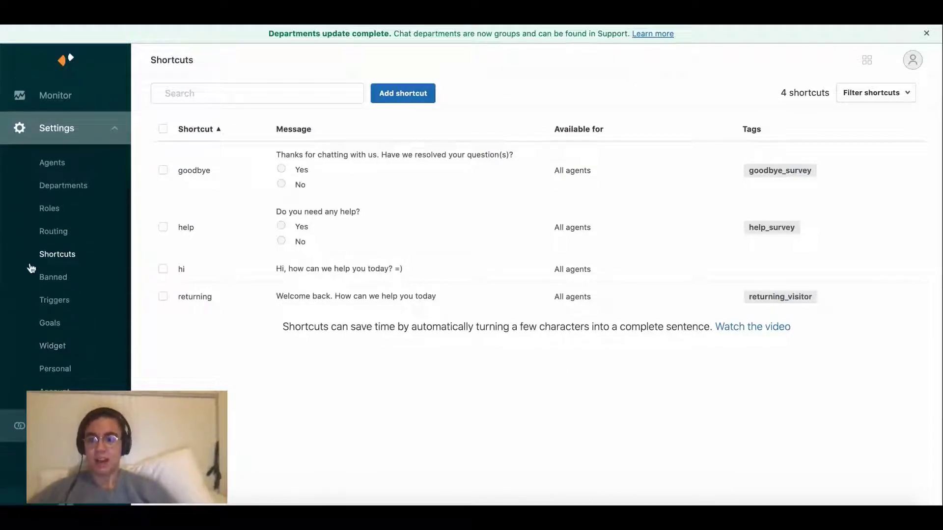
# Step: Examine the Chat triggers page, covering proactive greeting, Chat Rescuer and tagging repeat visitors
pyautogui.click(58, 302)
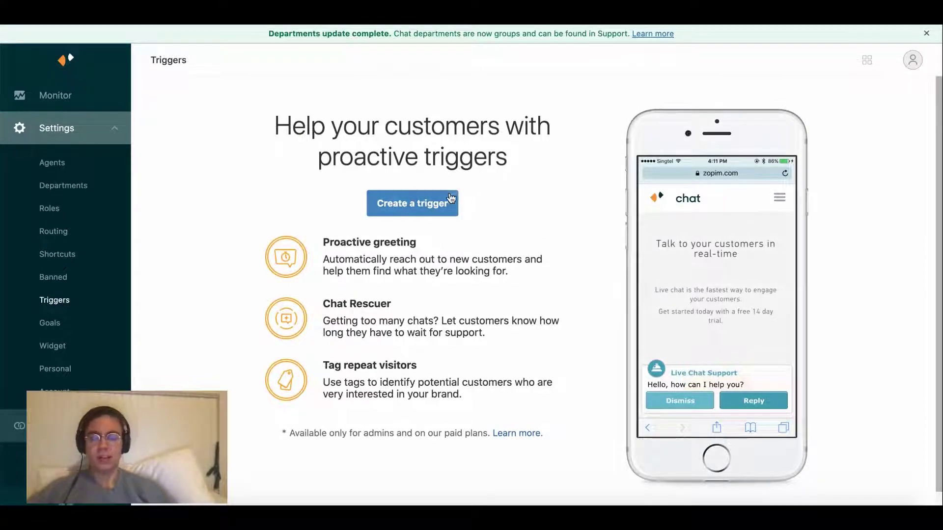
pyautogui.moveTo(322, 244); pyautogui.dragTo(434, 256)
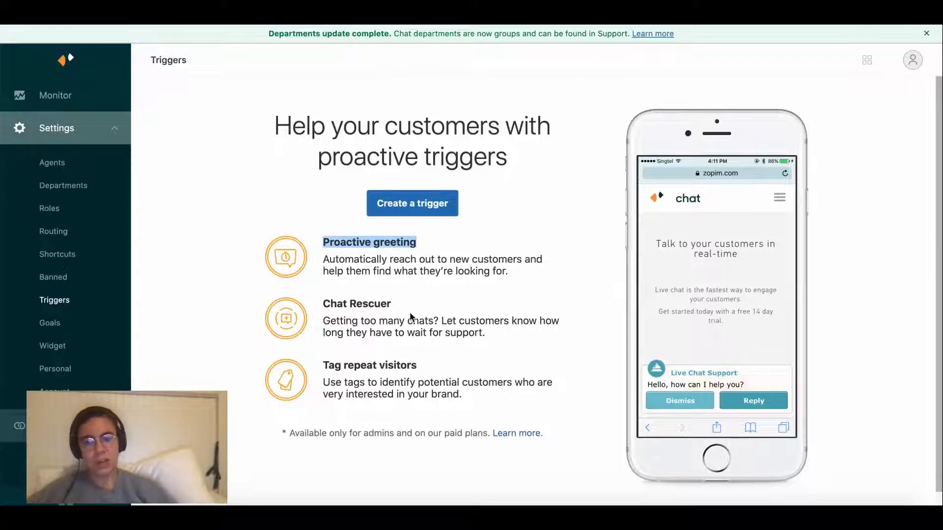
pyautogui.moveTo(393, 305); pyautogui.dragTo(331, 303)
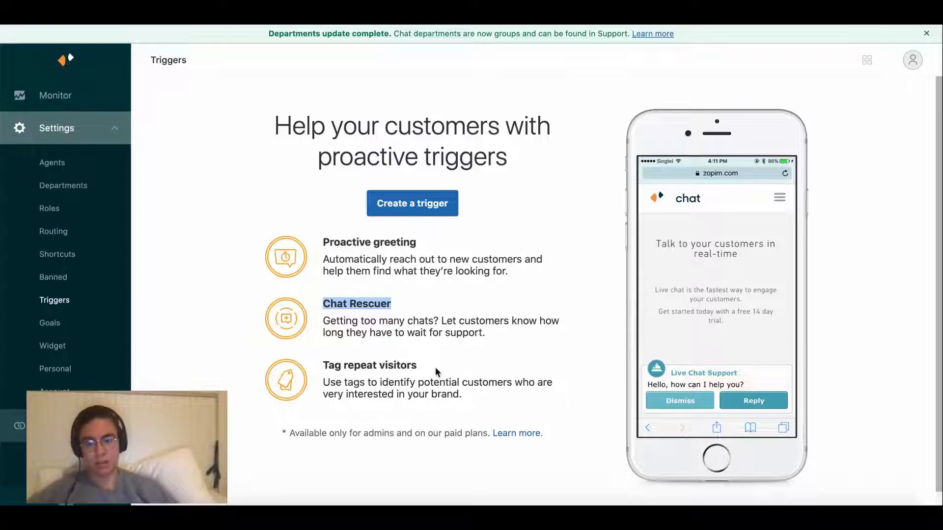
pyautogui.moveTo(442, 366); pyautogui.dragTo(412, 362)
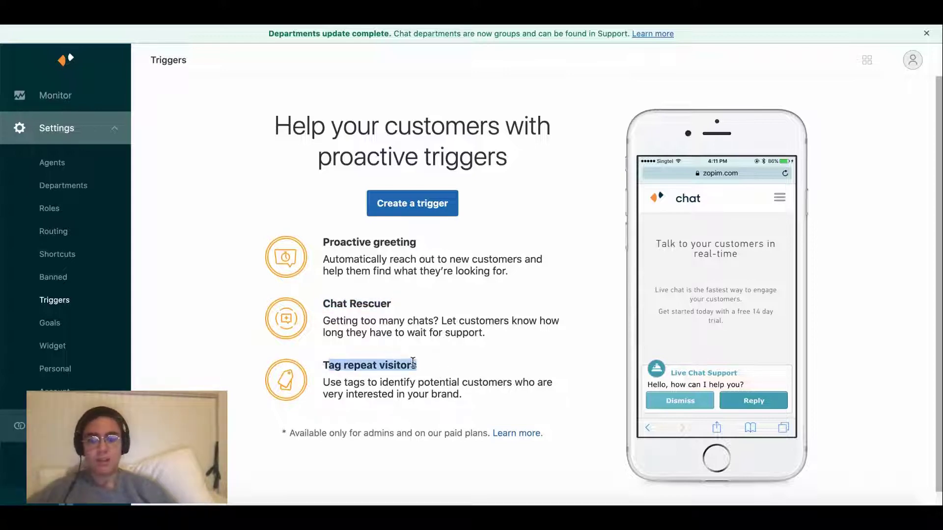
pyautogui.click(417, 363)
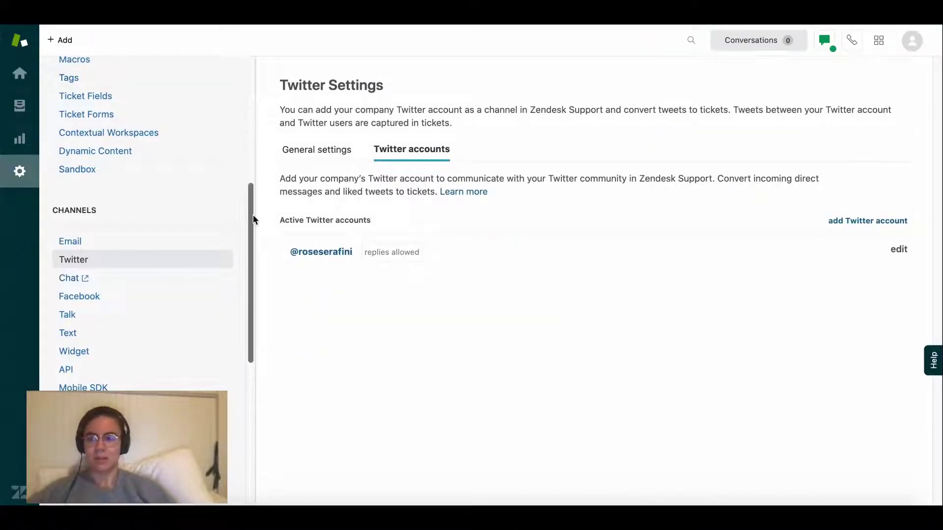
# Step: Open the Facebook channel and start adding the first Facebook Page, continuing with the signed-in Facebook account
pyautogui.moveTo(252, 214); pyautogui.dragTo(256, 246)
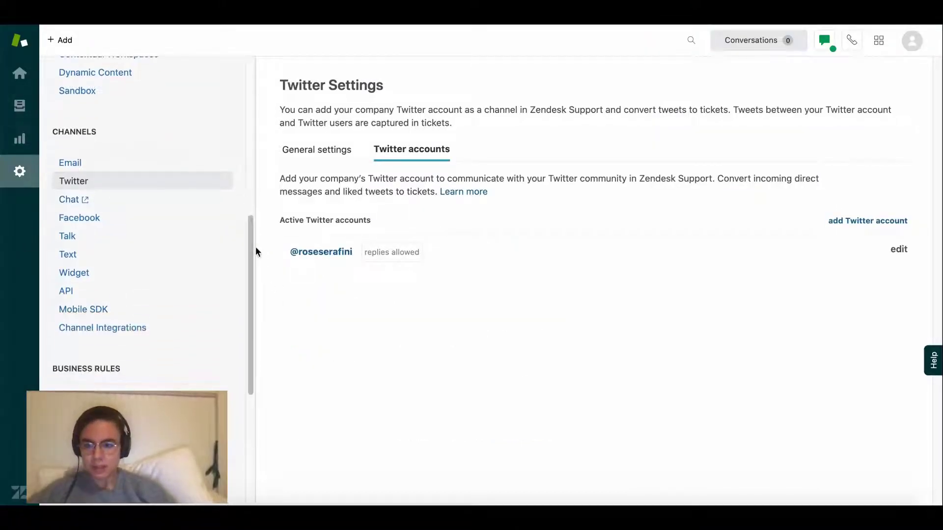
pyautogui.click(91, 225)
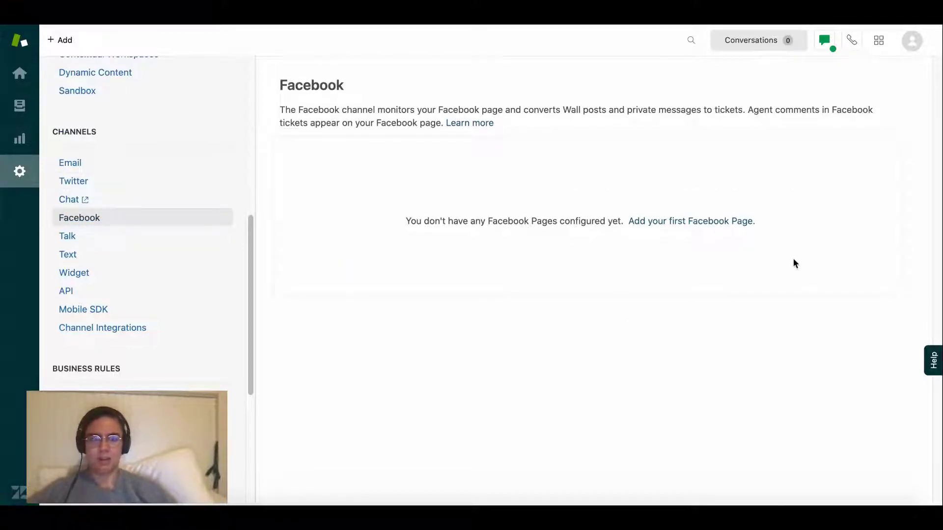
pyautogui.click(699, 225)
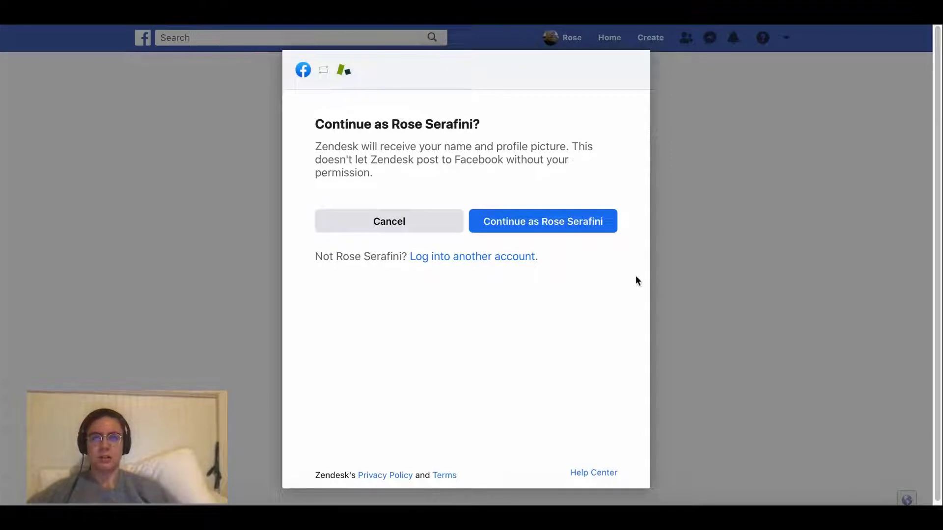
pyautogui.click(526, 231)
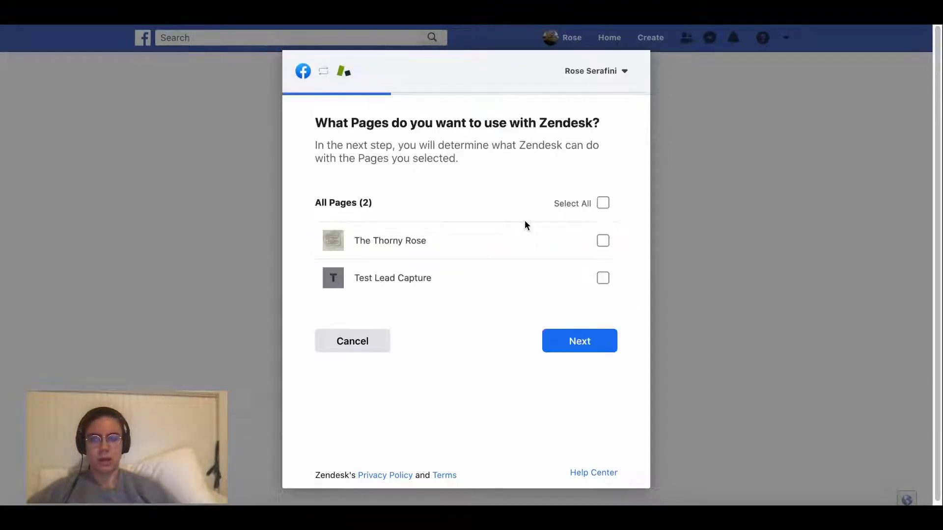
# Step: Select The Thorny Rose page for use with Zendesk, keep all permissions allowed and finish linking it to Facebook
pyautogui.click(603, 240)
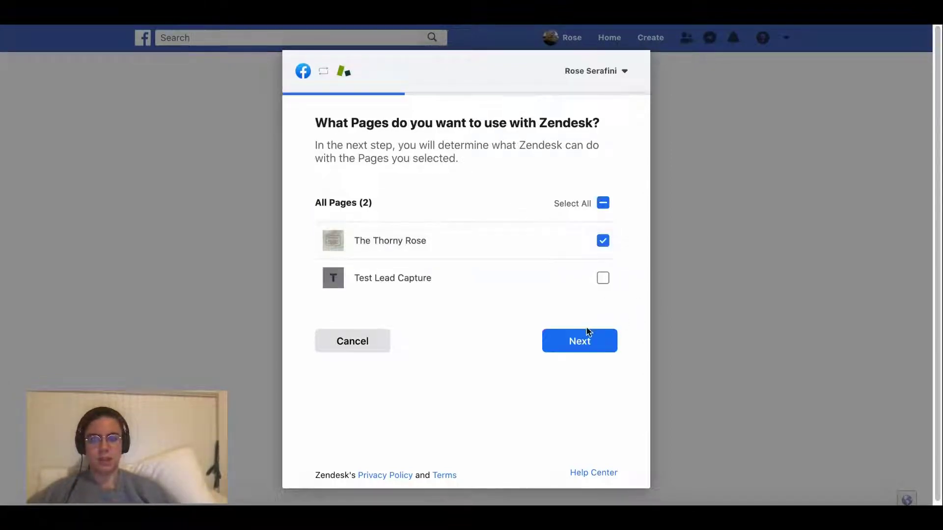
pyautogui.click(579, 342)
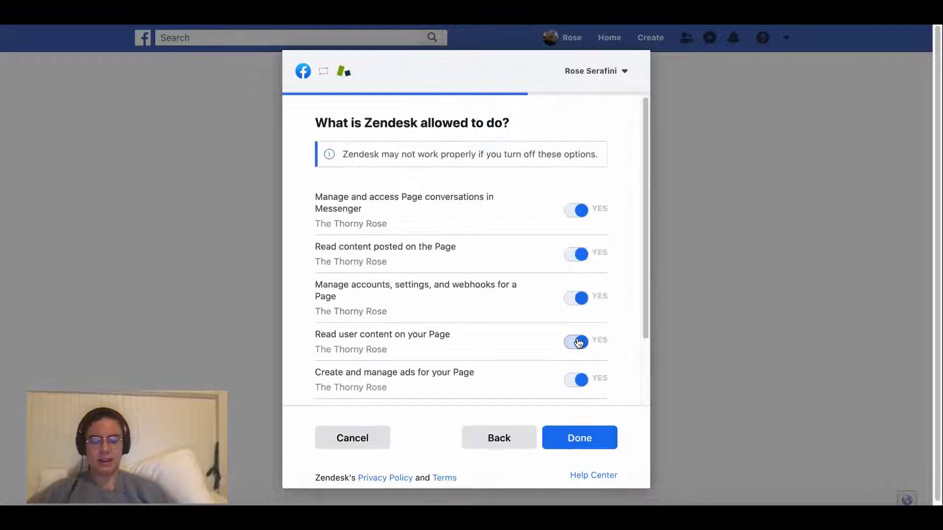
pyautogui.scroll(-3, 646, 155)
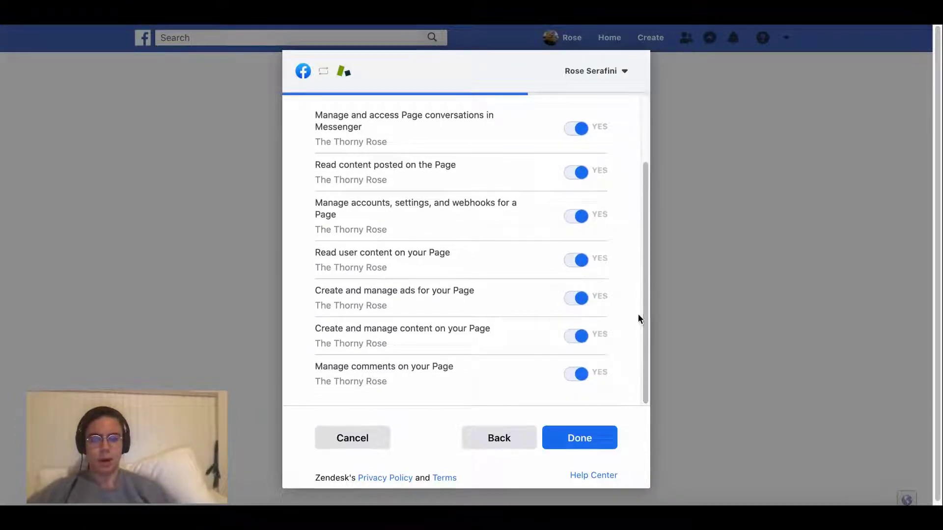
pyautogui.click(575, 444)
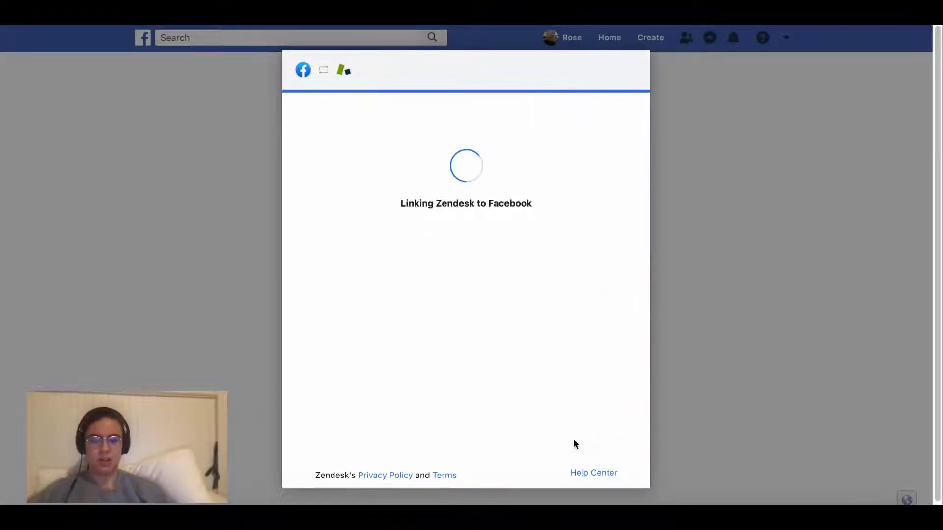
pyautogui.click(442, 240)
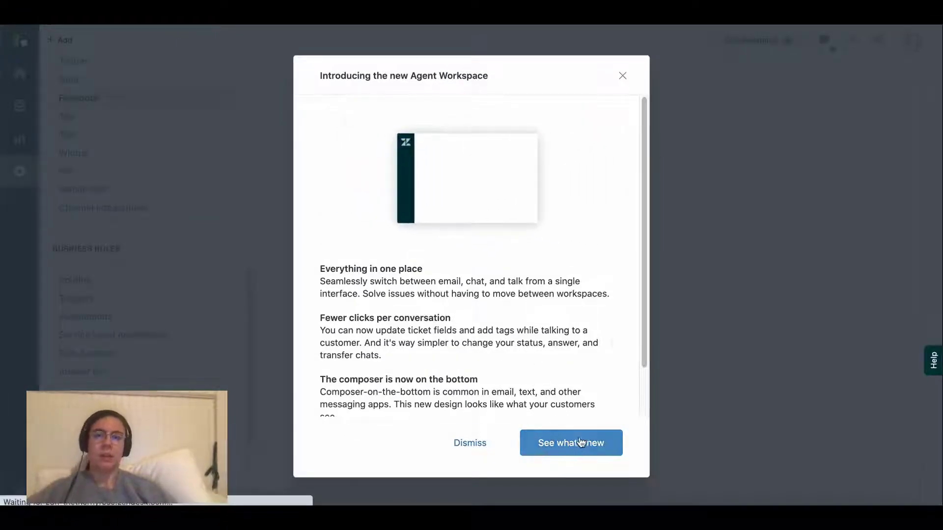
# Step: Read the introduction to the new Agent Workspace and go through its tour, starting with the chat status tip
pyautogui.scroll(-2, 632, 366)
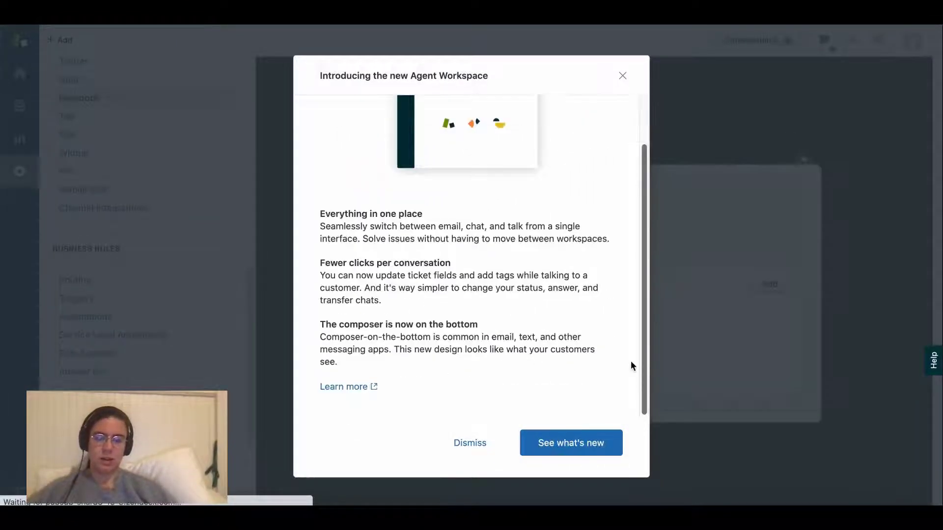
pyautogui.click(572, 446)
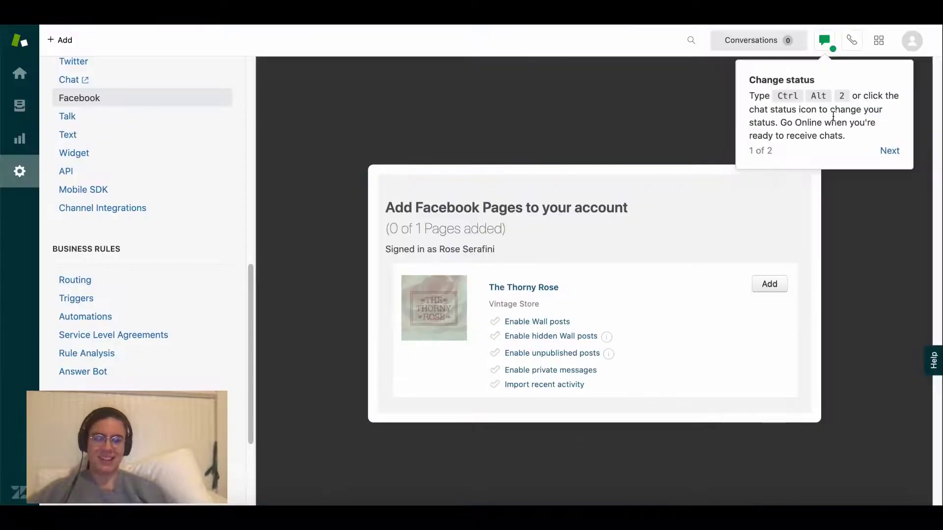
pyautogui.click(889, 151)
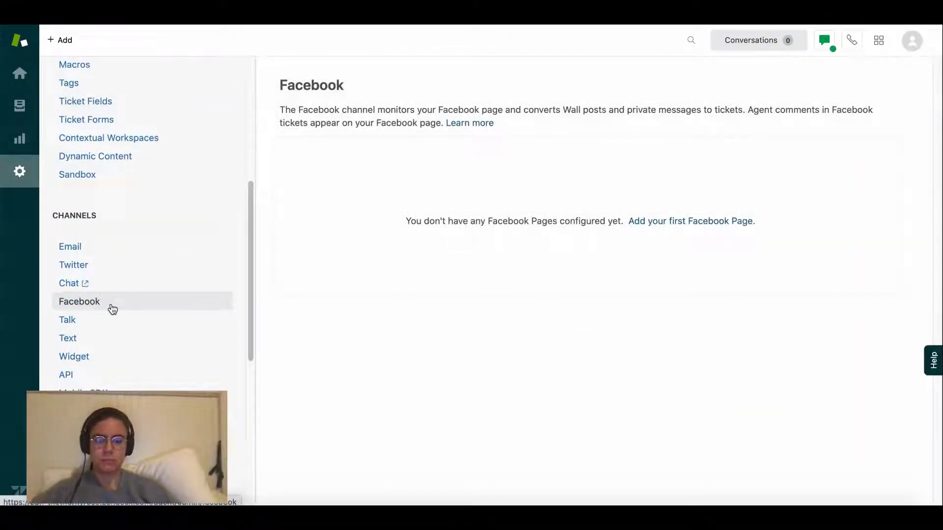
# Step: Open the Talk channel and check its configured phone numbers before returning to the general Talk settings
pyautogui.click(116, 323)
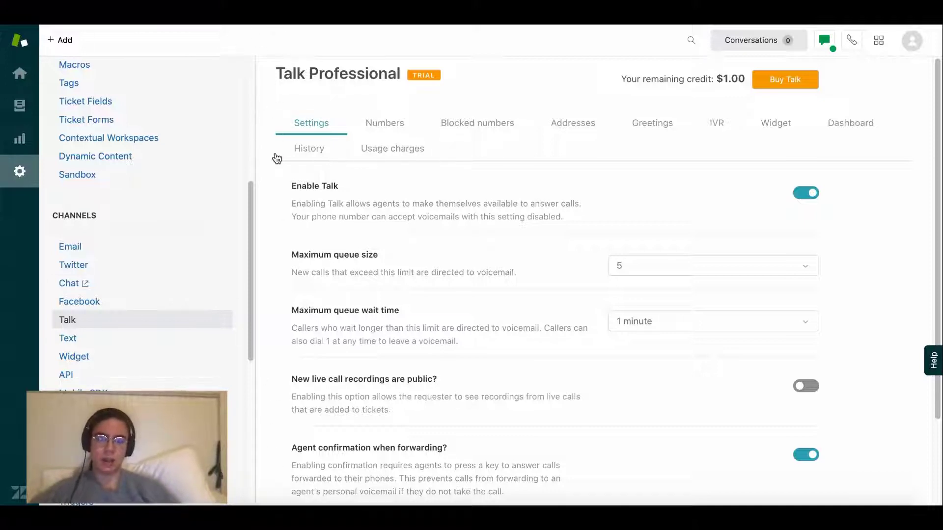
pyautogui.click(387, 124)
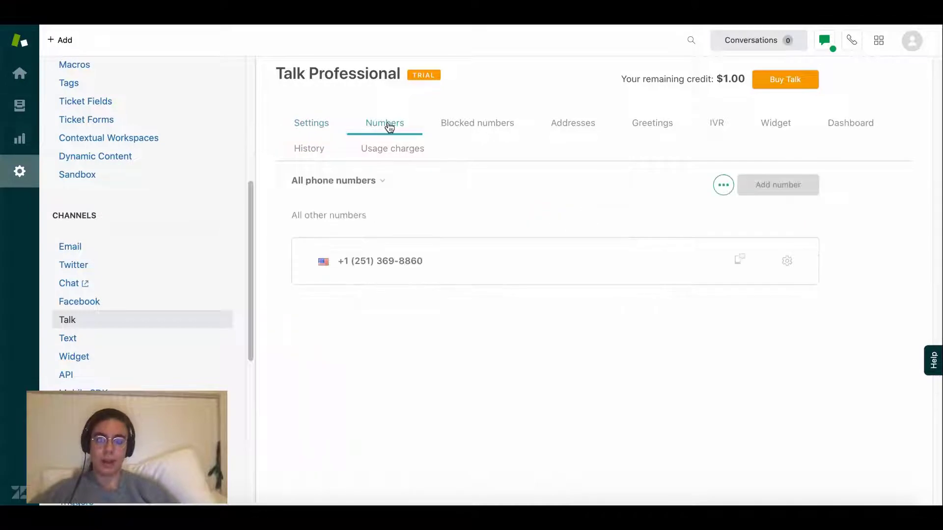
pyautogui.click(319, 124)
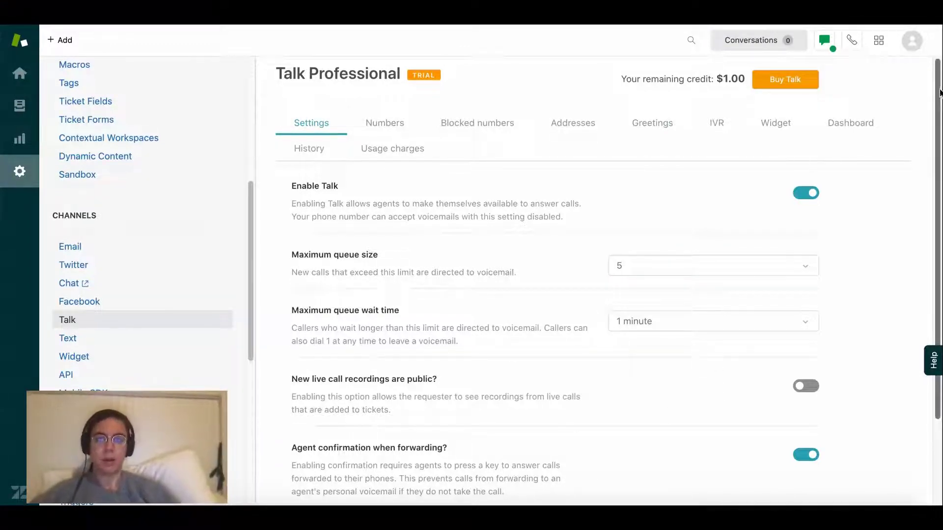
# Step: Examine the Talk settings for queue size, queue wait time, public live call recordings and agent confirmation when forwarding
pyautogui.scroll(-1, 940, 129)
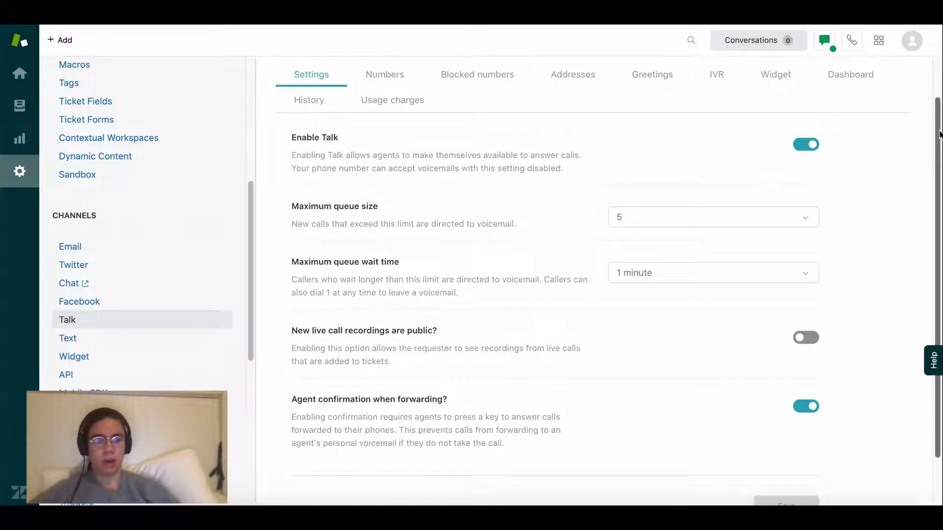
pyautogui.moveTo(940, 133); pyautogui.dragTo(940, 167)
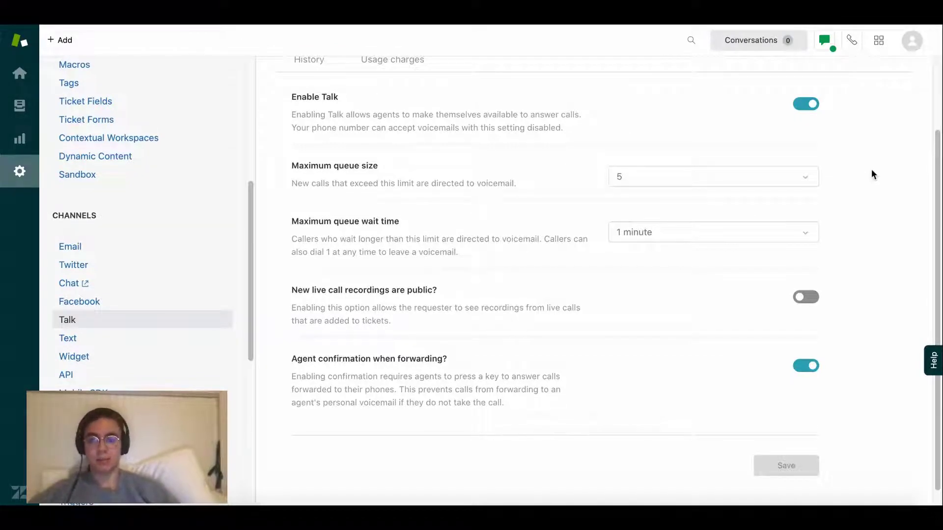
pyautogui.moveTo(939, 154); pyautogui.dragTo(938, 107)
pyautogui.moveTo(291, 350); pyautogui.dragTo(391, 381)
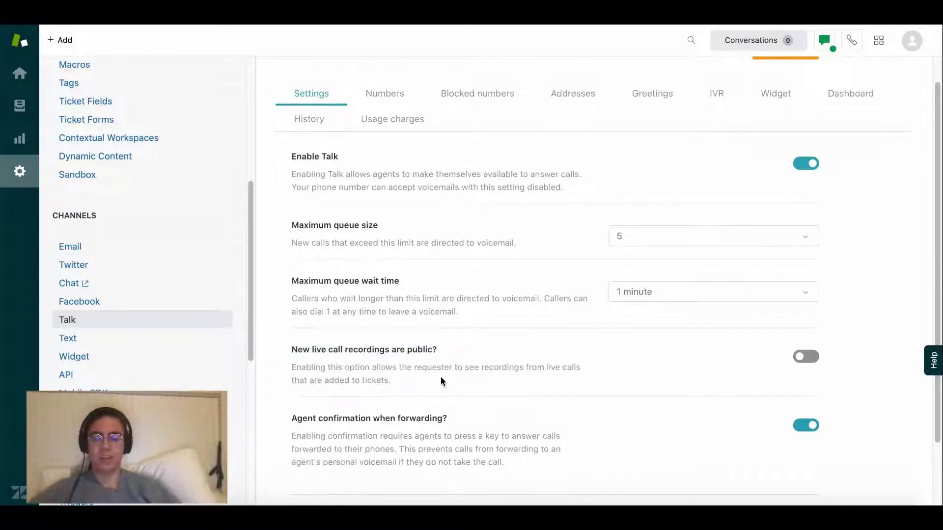
pyautogui.moveTo(441, 376); pyautogui.dragTo(296, 349)
pyautogui.click(290, 350)
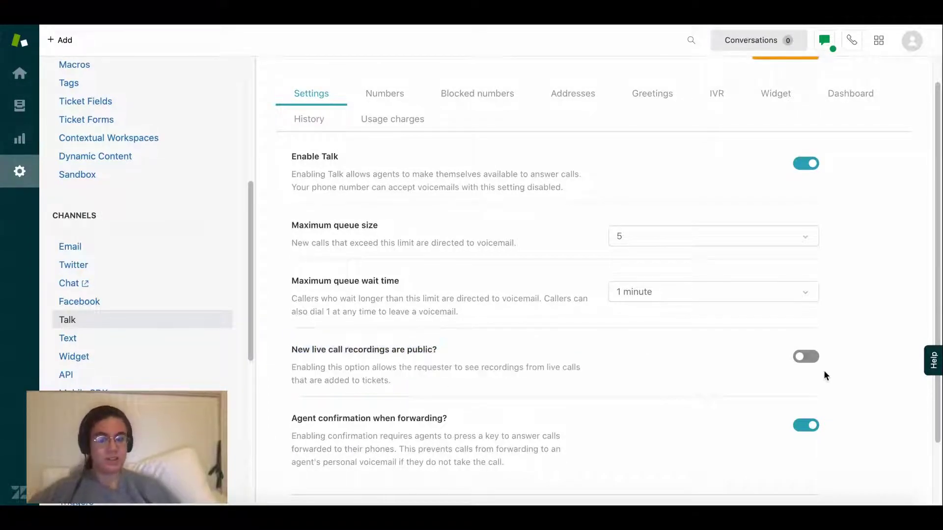
pyautogui.moveTo(939, 215); pyautogui.dragTo(937, 187)
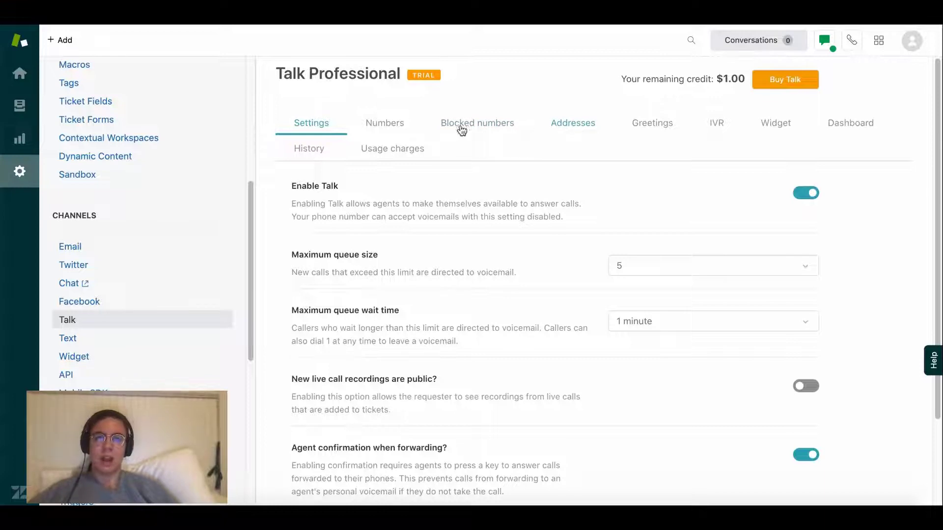
# Step: Look through the Talk greetings and IVR menus, and open a new widget configuration form to review its options
pyautogui.click(654, 125)
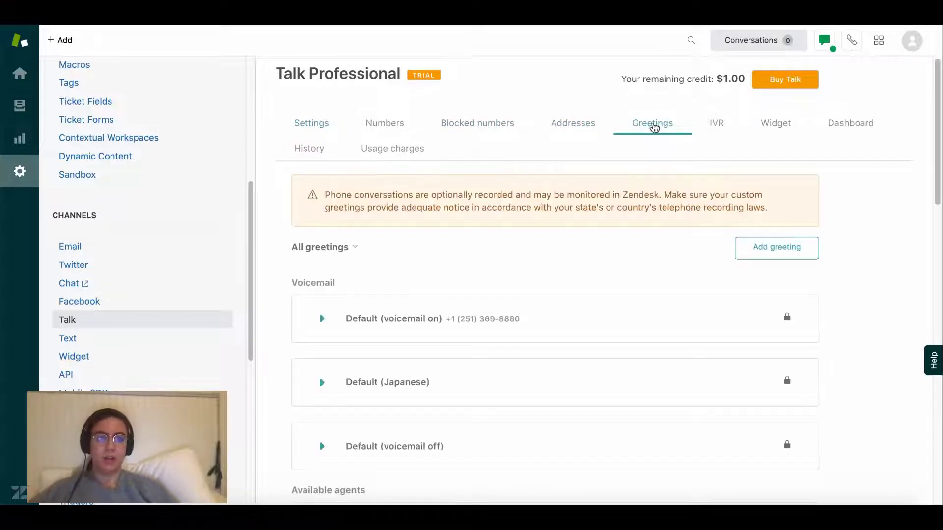
pyautogui.click(735, 130)
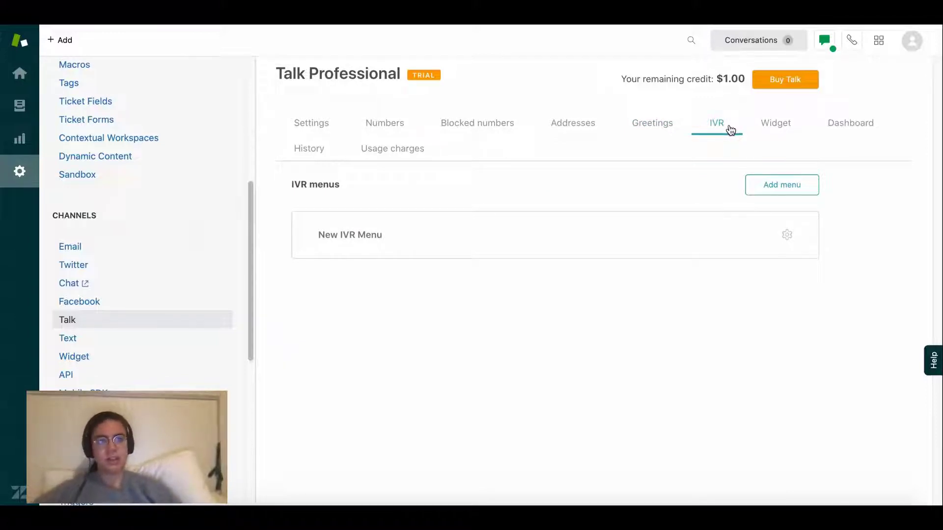
pyautogui.click(781, 126)
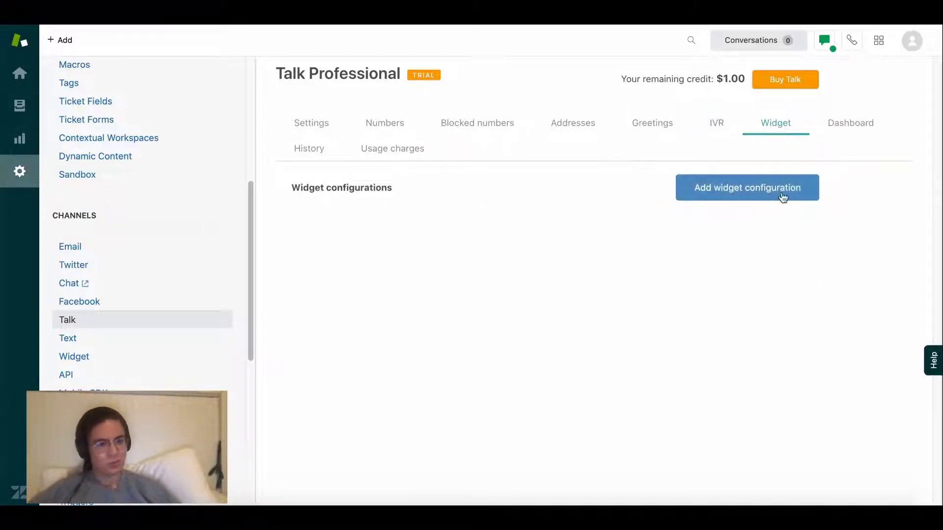
pyautogui.click(783, 196)
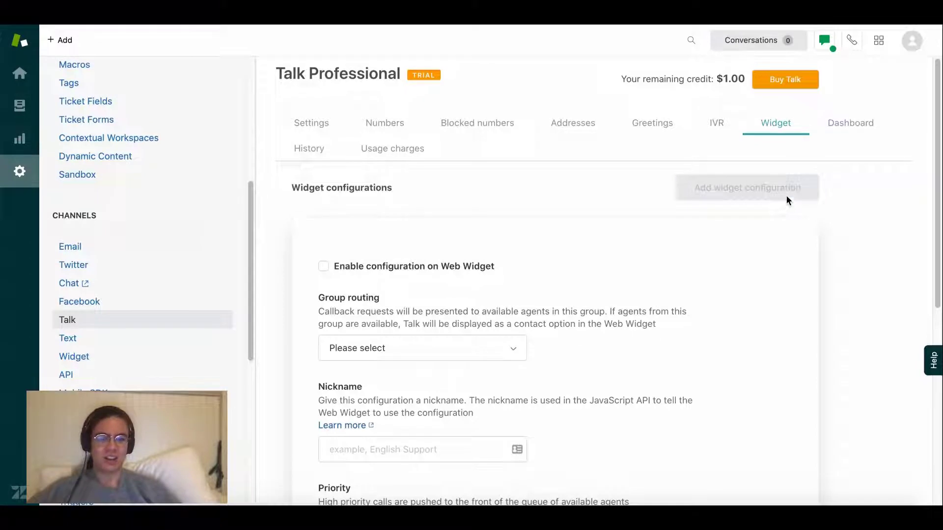
pyautogui.moveTo(939, 115); pyautogui.dragTo(940, 70)
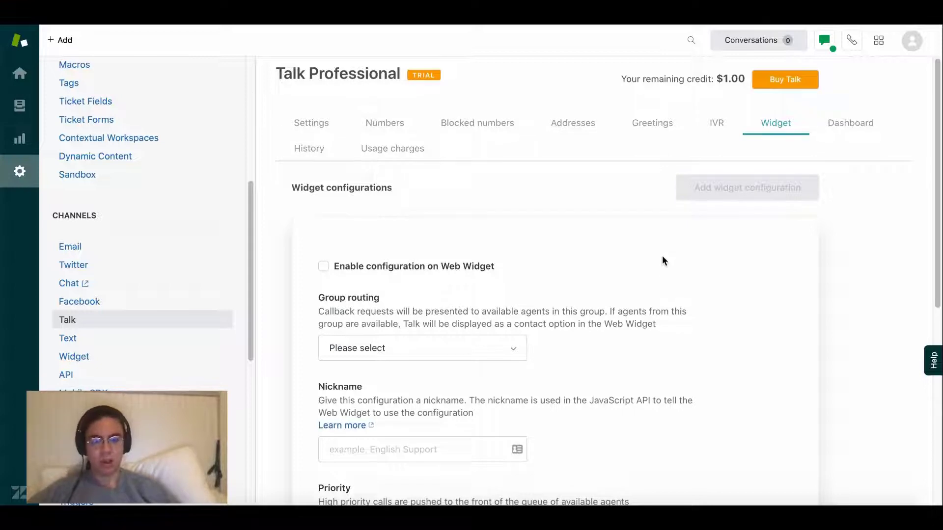
# Step: Review the Talk dashboard, history and usage charges, including the remaining credit and the charges summary
pyautogui.click(851, 124)
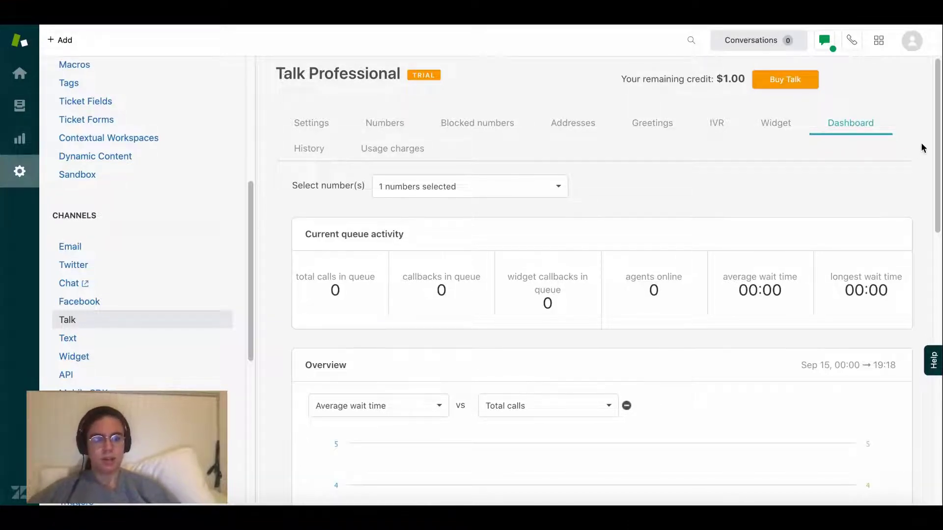
pyautogui.click(314, 152)
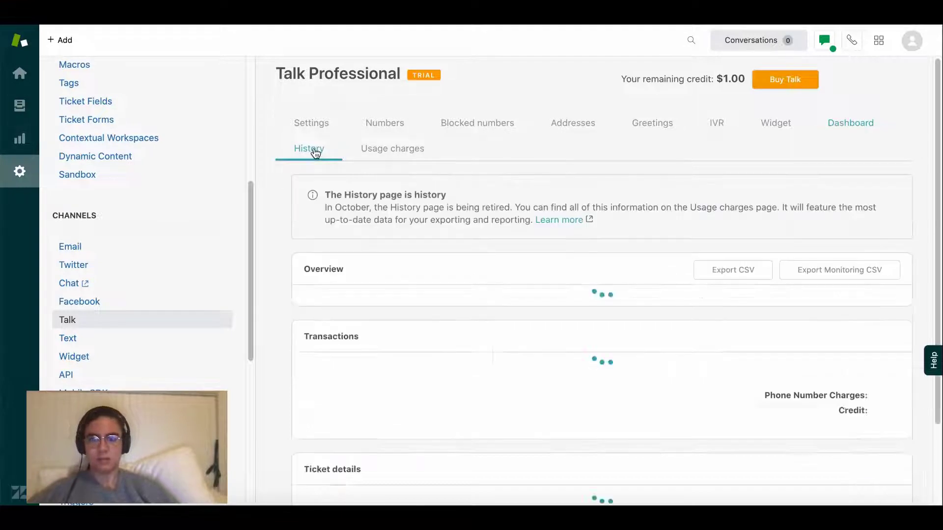
pyautogui.click(418, 156)
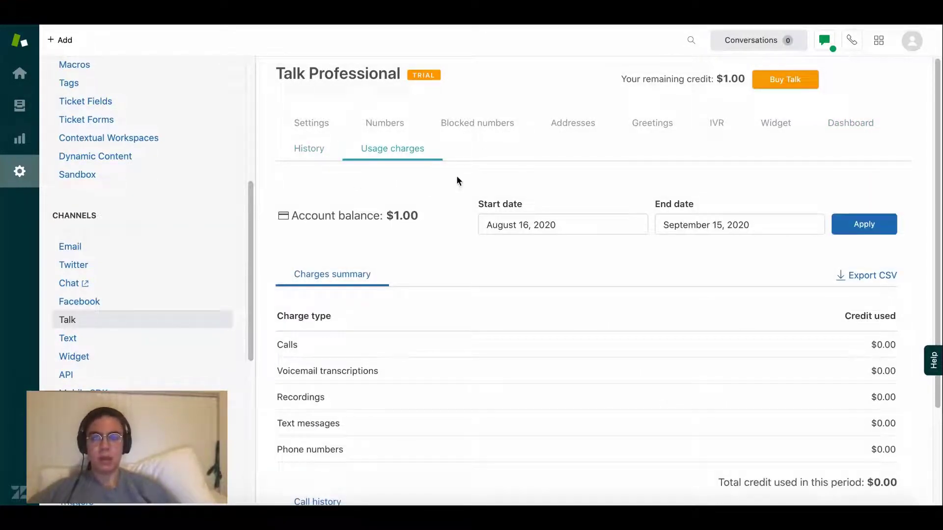
pyautogui.moveTo(744, 79); pyautogui.dragTo(628, 73)
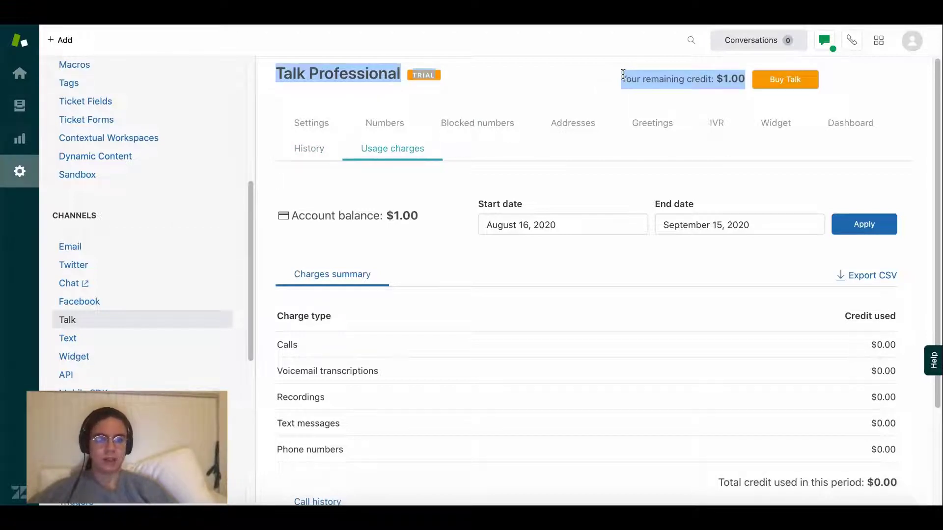
pyautogui.moveTo(936, 89); pyautogui.dragTo(939, 212)
pyautogui.moveTo(939, 259); pyautogui.dragTo(939, 157)
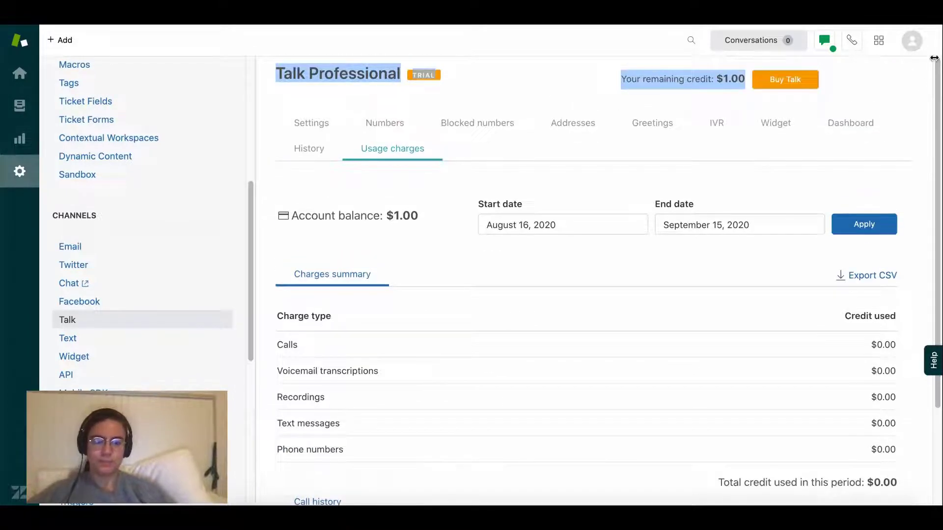
# Step: Open the Text channel and look through its active numbers, addresses and transaction history
pyautogui.click(72, 340)
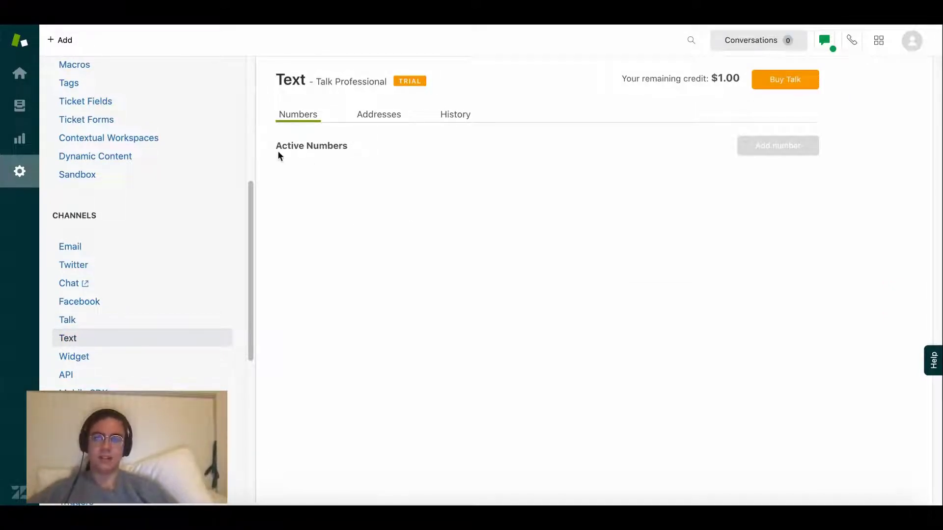
pyautogui.click(383, 117)
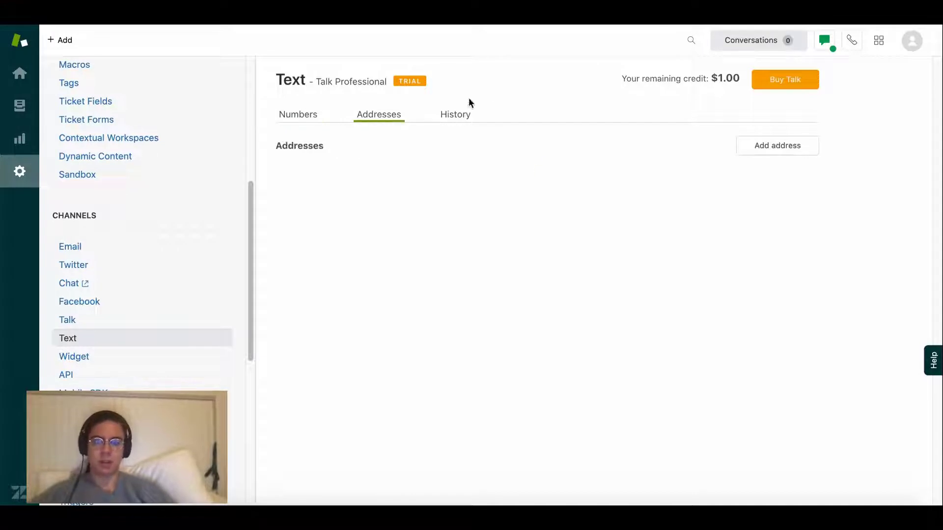
pyautogui.click(464, 124)
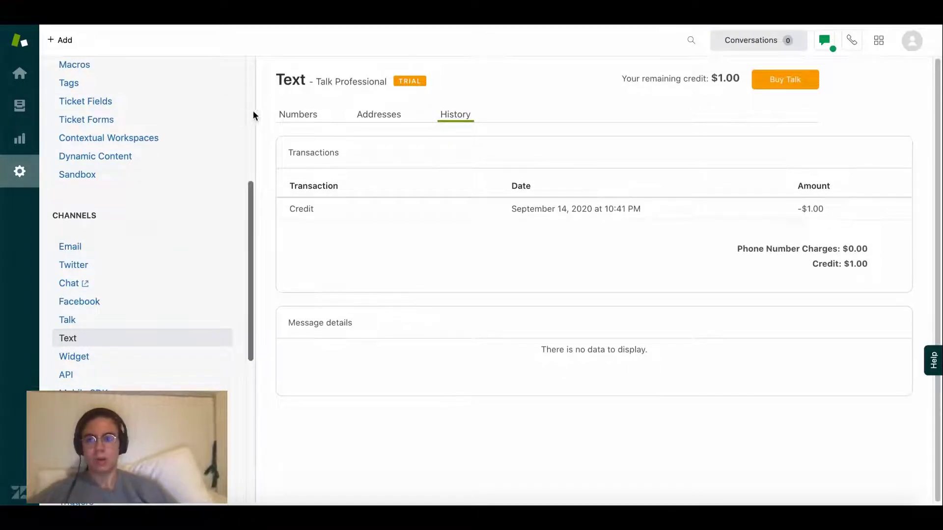
# Step: Open the Widget channel settings and preview the Support web widget in the Guide help center
pyautogui.moveTo(249, 217); pyautogui.dragTo(251, 249)
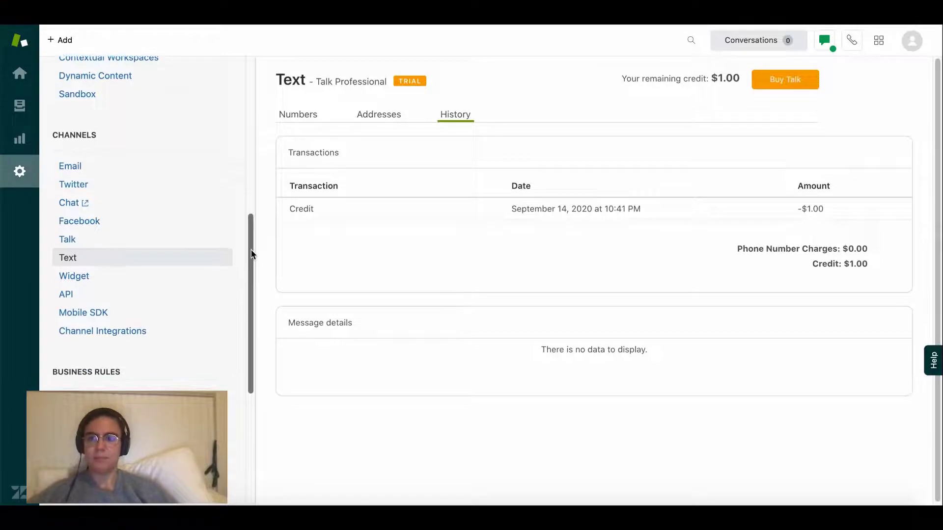
pyautogui.click(76, 277)
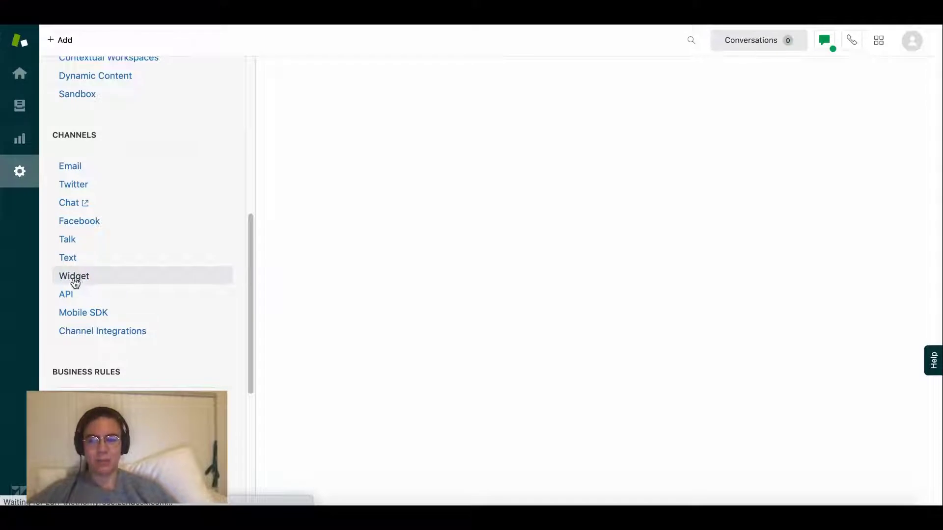
pyautogui.click(879, 42)
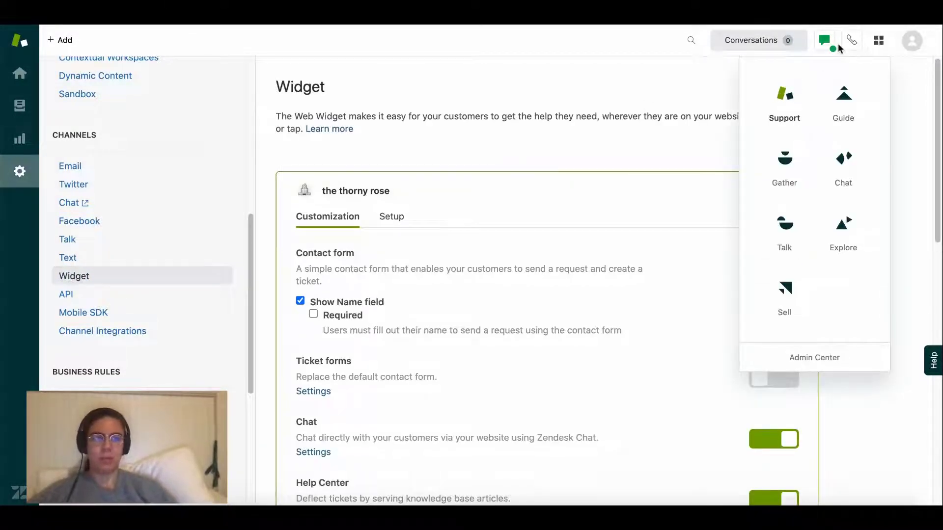
pyautogui.click(846, 101)
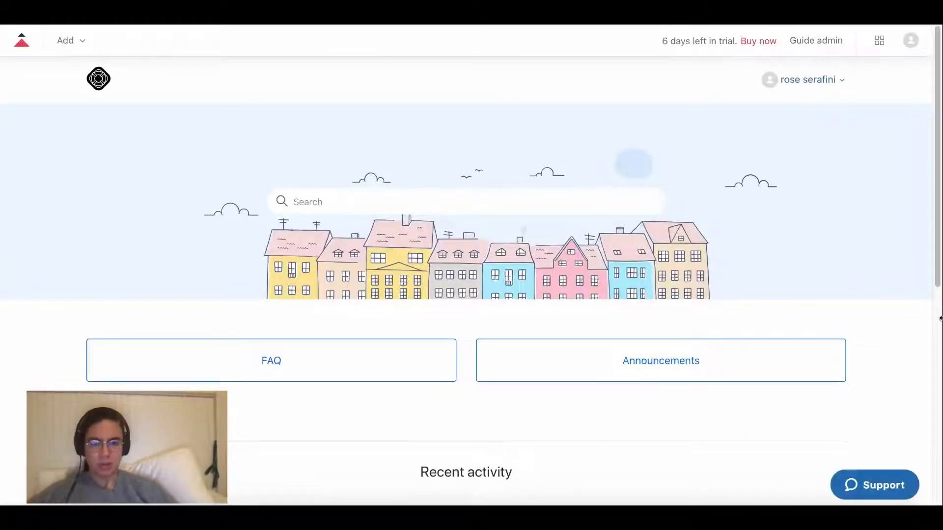
pyautogui.click(887, 487)
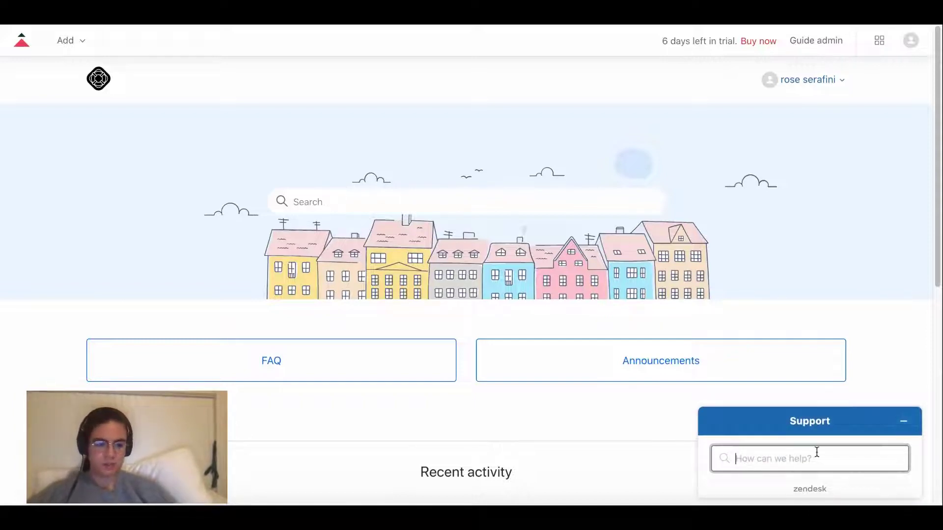
pyautogui.click(904, 421)
pyautogui.moveTo(939, 184)
pyautogui.mouseDown()
pyautogui.moveTo(939, 289)
pyautogui.moveTo(937, 170)
pyautogui.mouseUp()
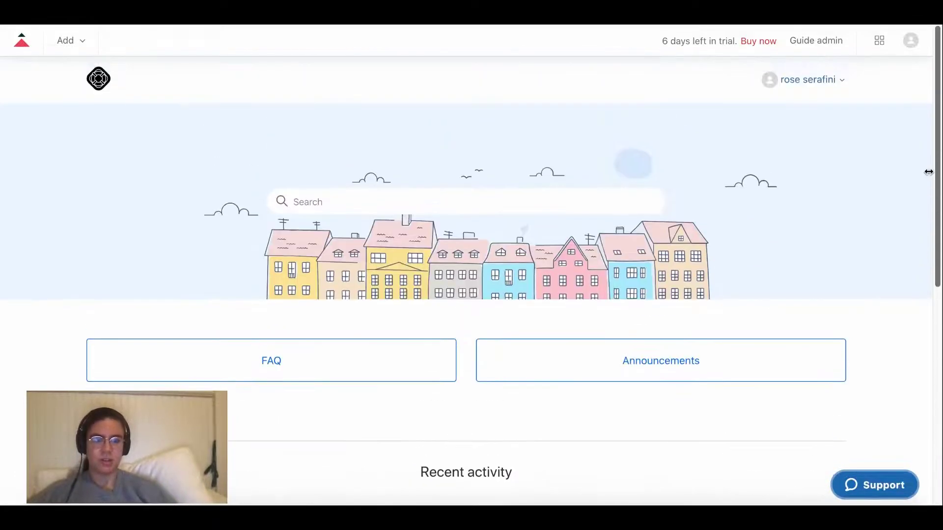
# Step: Return to the Widget channel settings and examine the Contact form and Ticket forms options
pyautogui.click(303, 200)
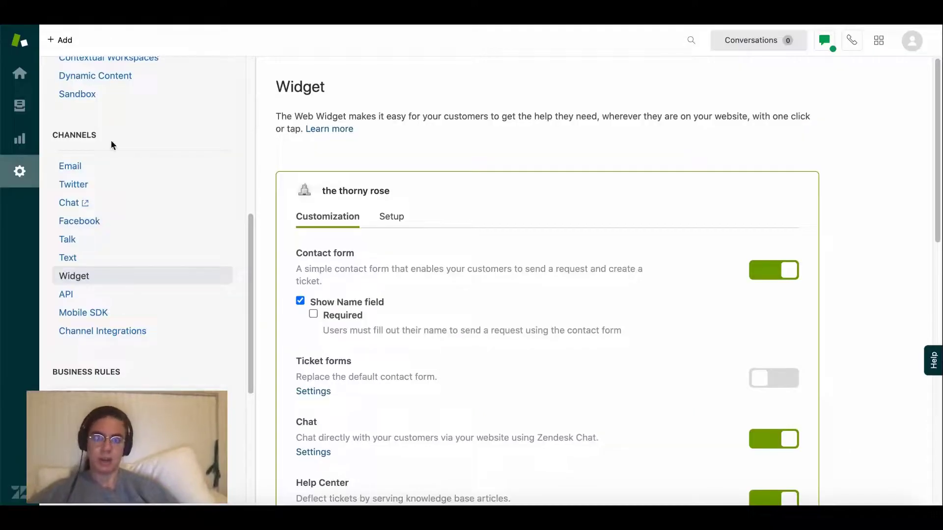
pyautogui.scroll(-1, 941, 111)
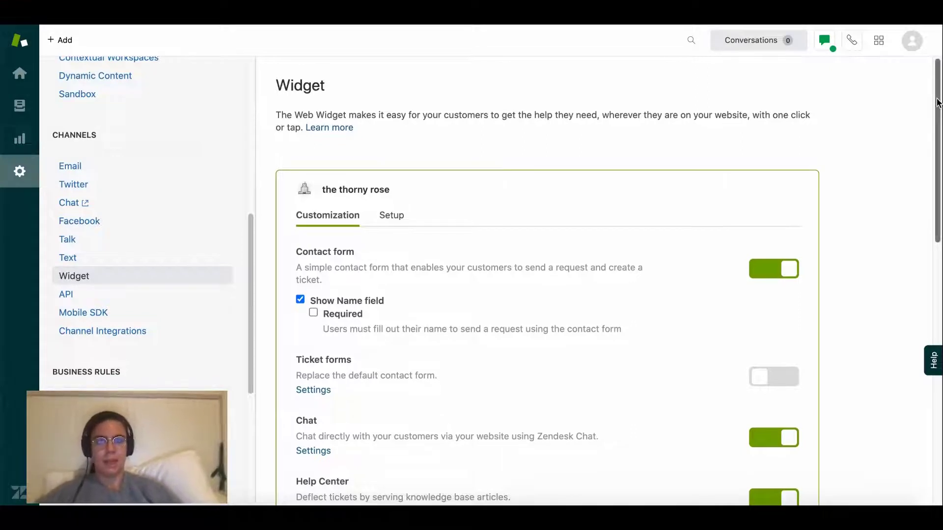
pyautogui.moveTo(940, 111); pyautogui.dragTo(939, 165)
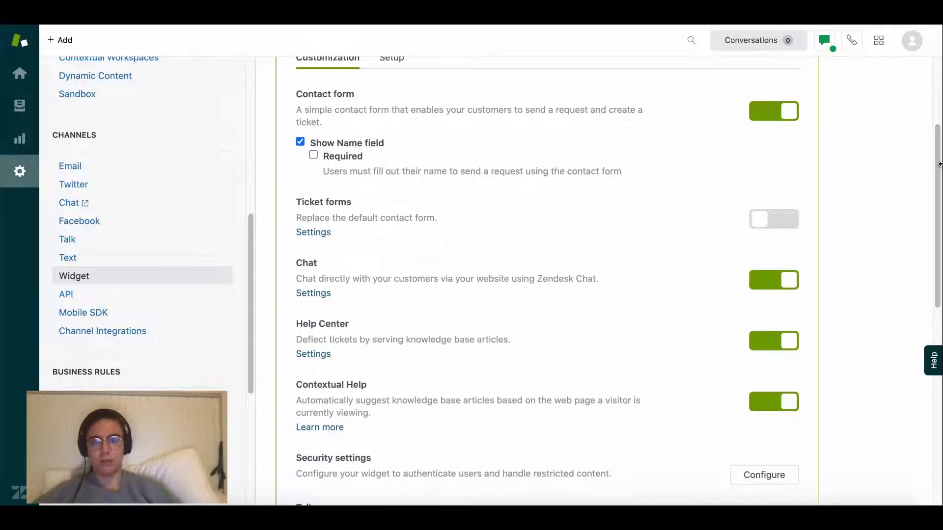
pyautogui.moveTo(940, 146); pyautogui.dragTo(940, 193)
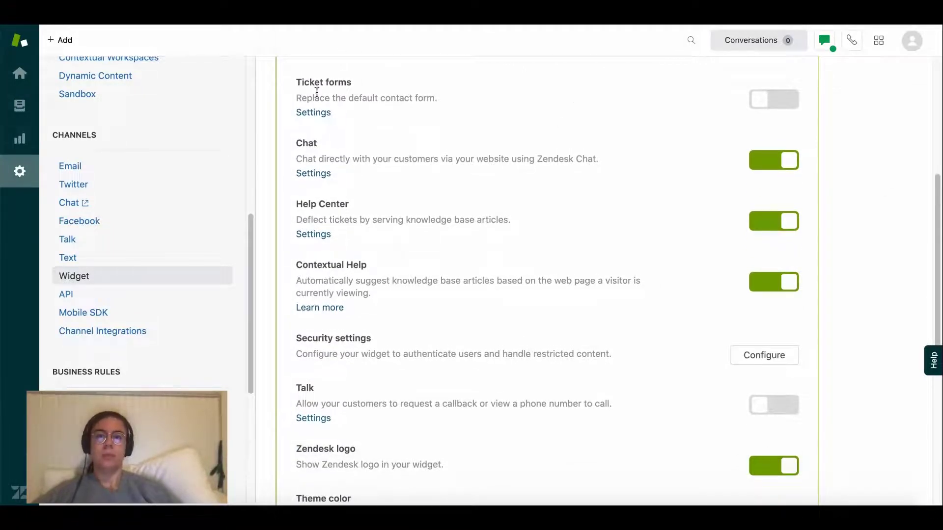
pyautogui.moveTo(296, 83); pyautogui.dragTo(368, 79)
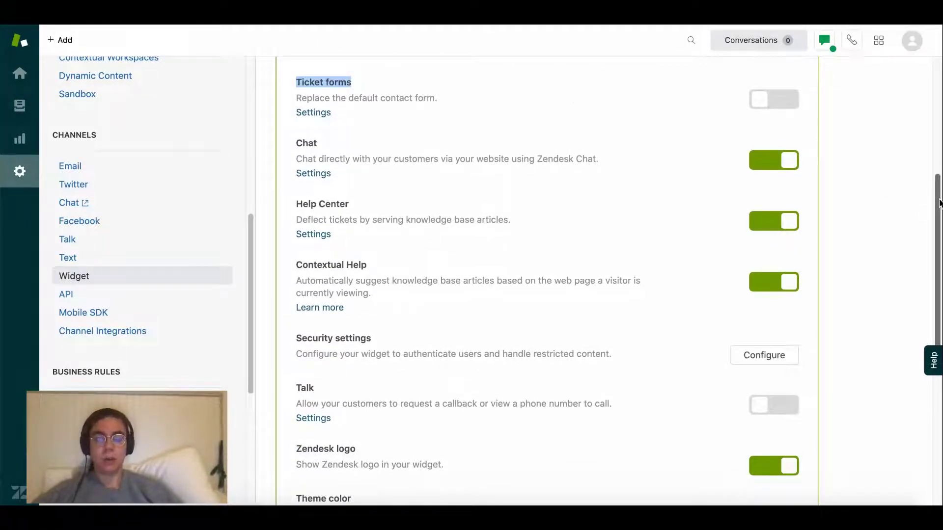
pyautogui.scroll(2, 911, 190)
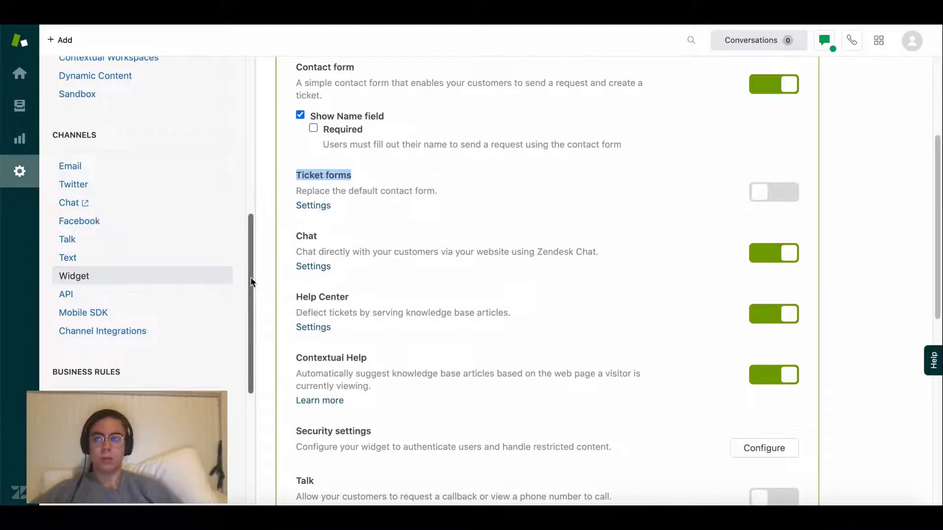
# Step: Locate Ticket Forms in the admin settings list and compare it with the widget's Ticket forms option
pyautogui.moveTo(250, 277); pyautogui.dragTo(249, 215)
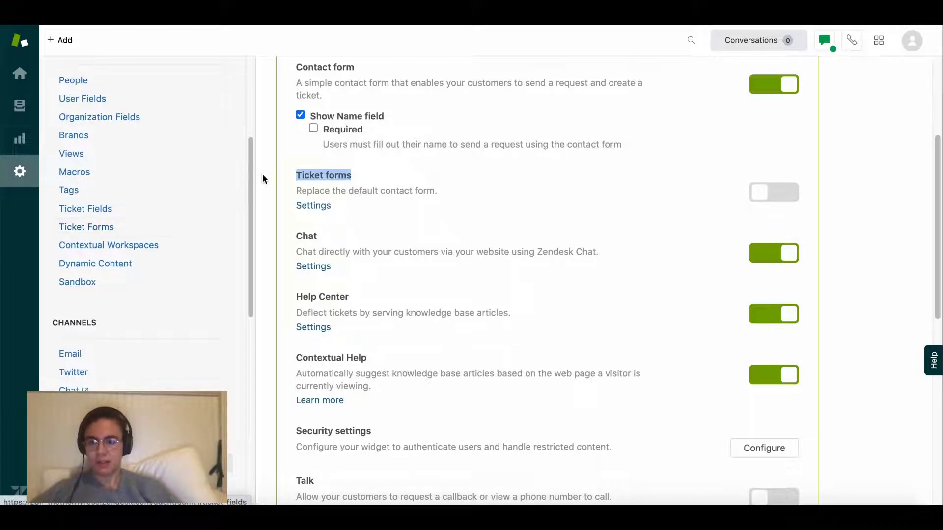
pyautogui.moveTo(264, 177); pyautogui.dragTo(260, 271)
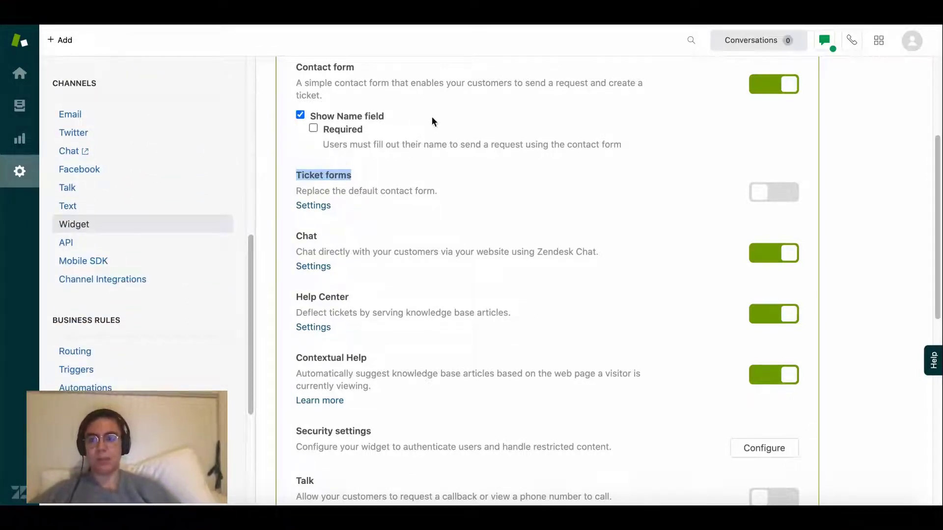
pyautogui.moveTo(295, 171); pyautogui.dragTo(368, 173)
pyautogui.click(368, 169)
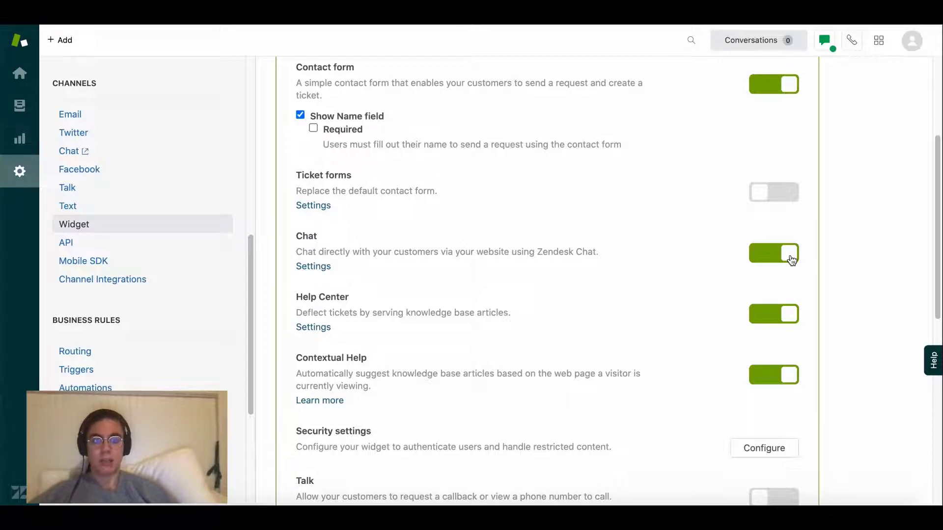
# Step: Examine the widget's Help Center option for deflecting tickets with knowledge base articles
pyautogui.moveTo(937, 210); pyautogui.dragTo(939, 280)
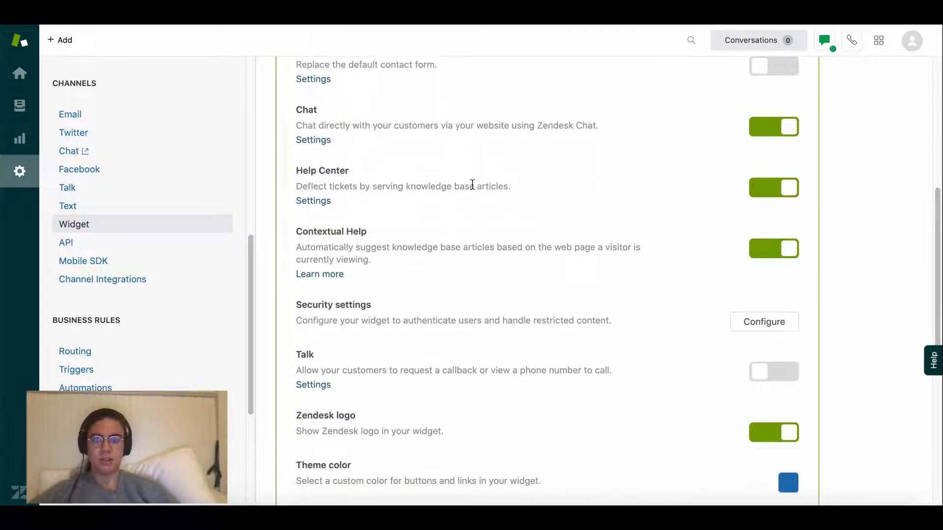
pyautogui.moveTo(512, 187); pyautogui.dragTo(297, 171)
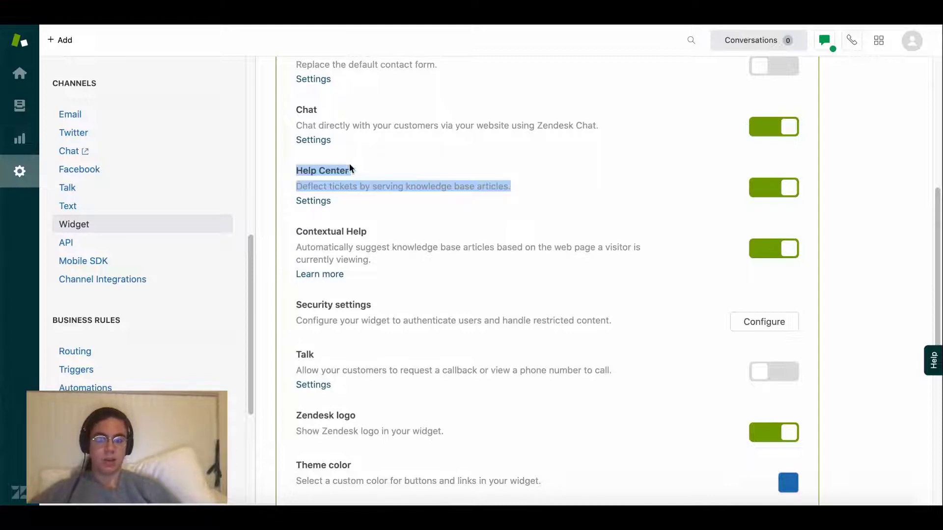
pyautogui.click(466, 170)
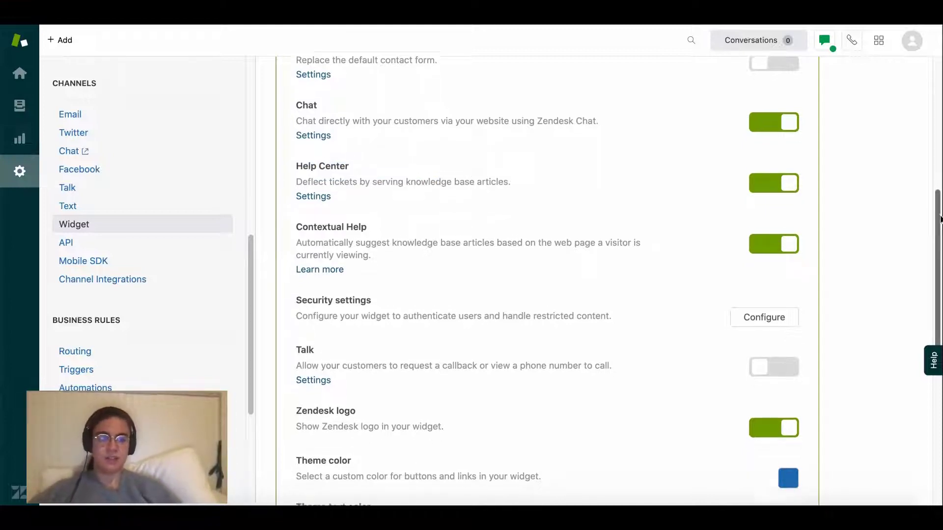
pyautogui.scroll(1, 939, 214)
pyautogui.moveTo(939, 214); pyautogui.dragTo(938, 230)
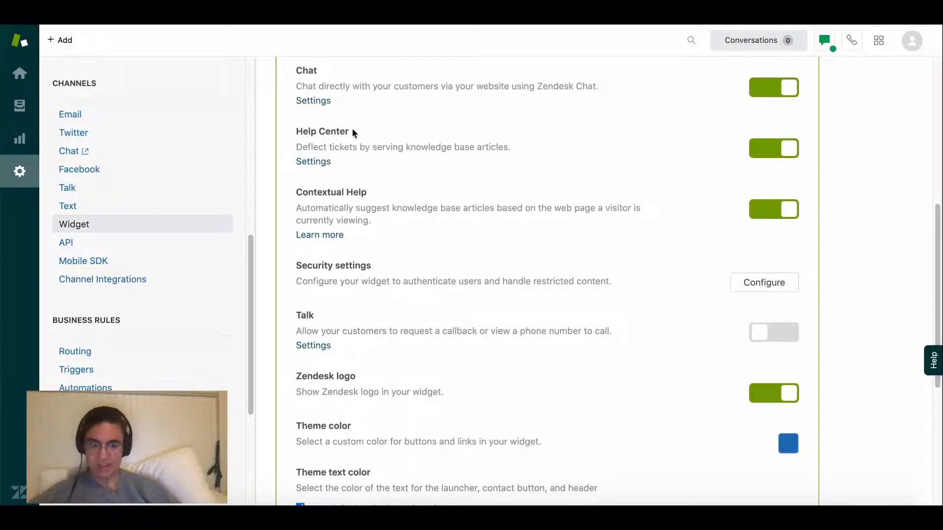
pyautogui.moveTo(352, 130); pyautogui.dragTo(295, 131)
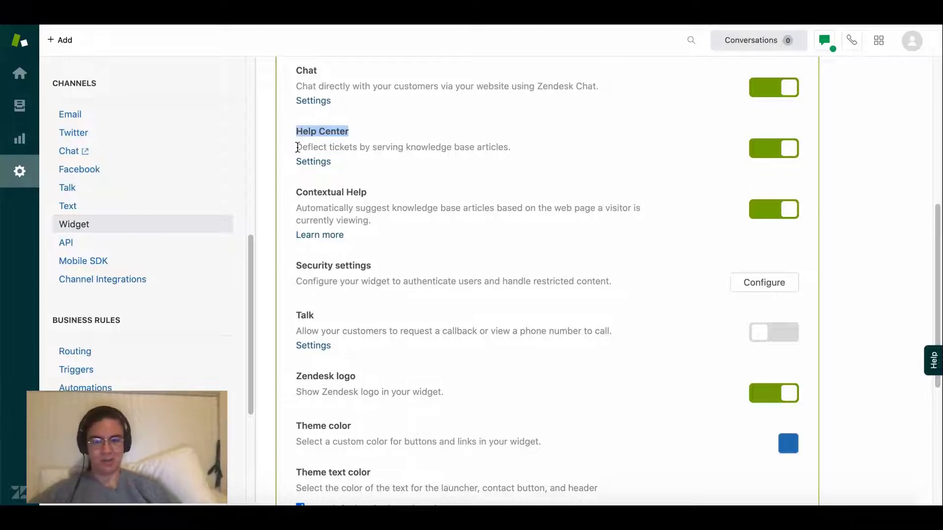
pyautogui.click(415, 145)
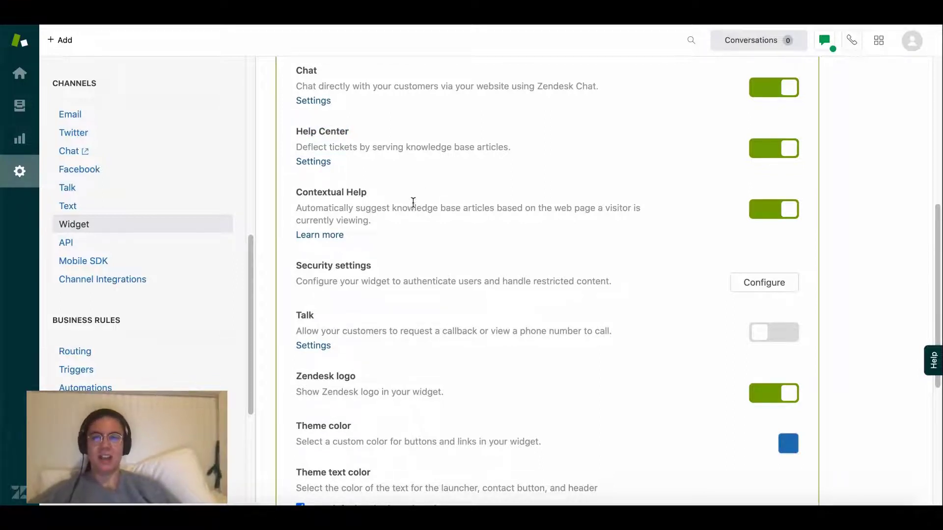
# Step: Read the widget's Contextual Help option for suggesting articles based on the web page being viewed
pyautogui.moveTo(428, 193); pyautogui.dragTo(284, 193)
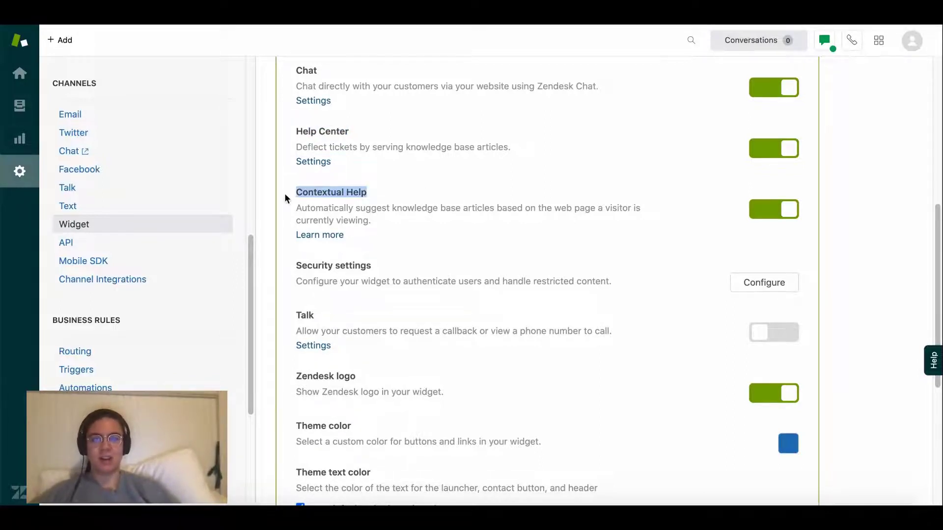
pyautogui.click(419, 225)
pyautogui.moveTo(419, 226); pyautogui.dragTo(286, 194)
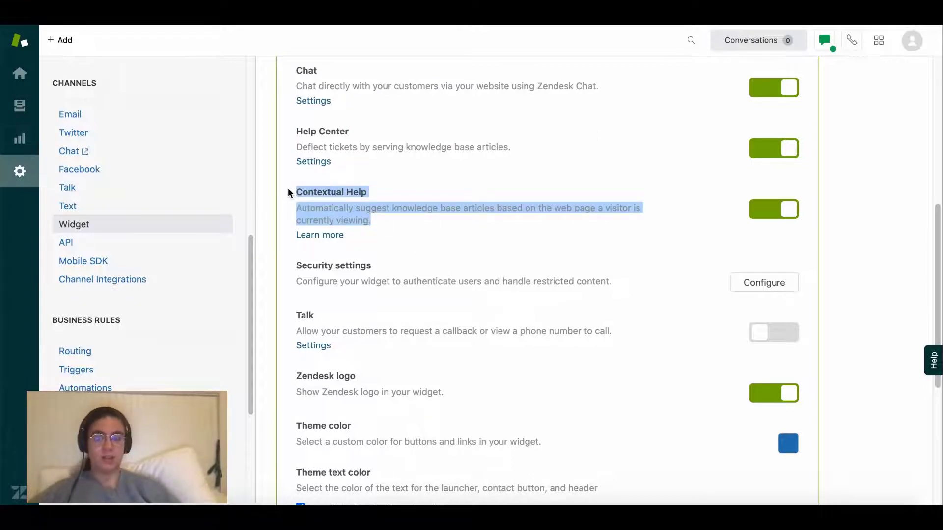
pyautogui.moveTo(394, 222); pyautogui.dragTo(290, 190)
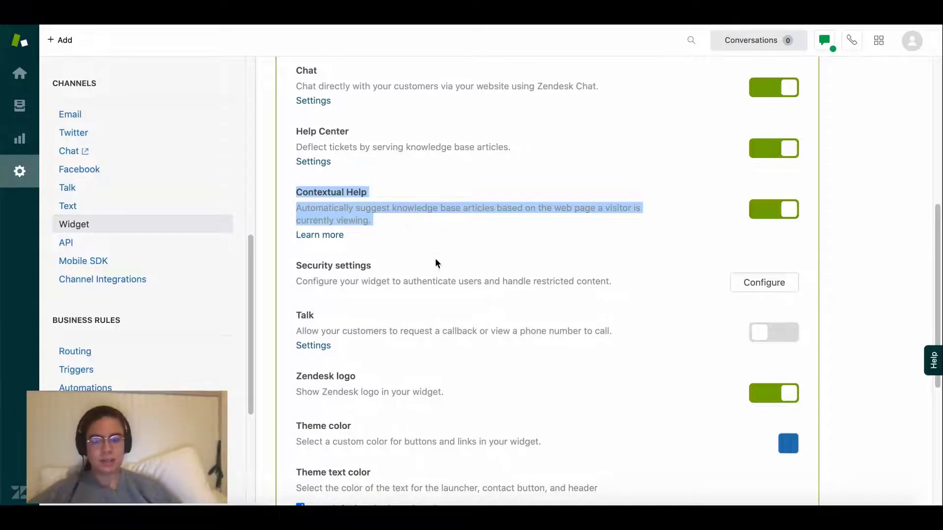
pyautogui.click(385, 223)
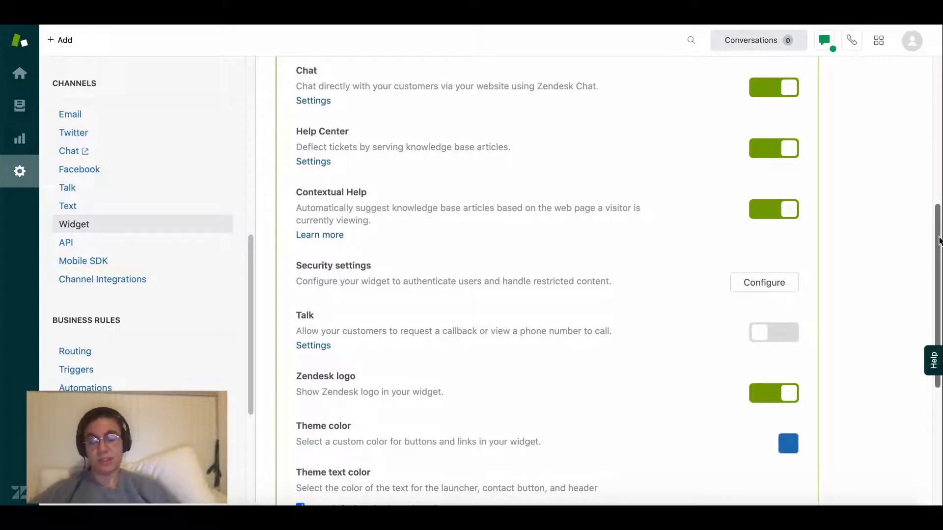
# Step: Examine the widget's Security settings and its Talk option for callbacks and phone numbers
pyautogui.scroll(-3, 939, 241)
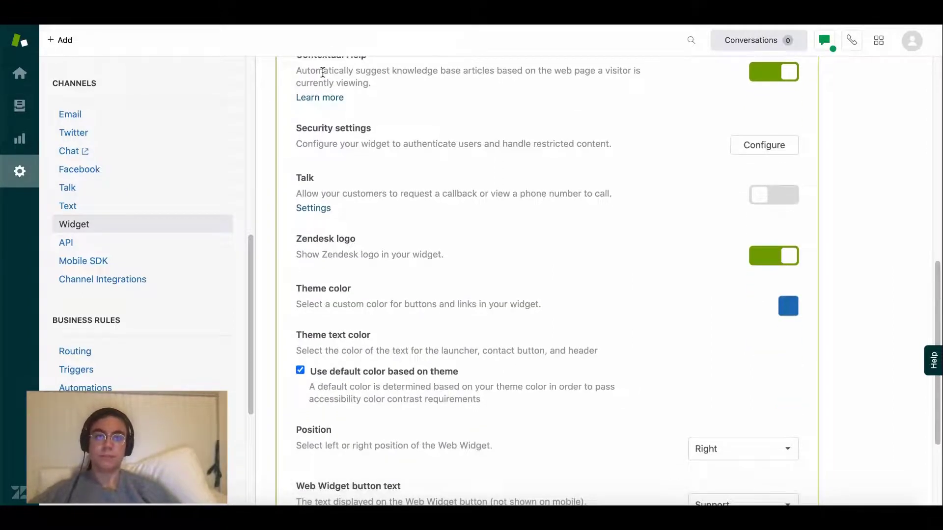
pyautogui.tripleClick(334, 127)
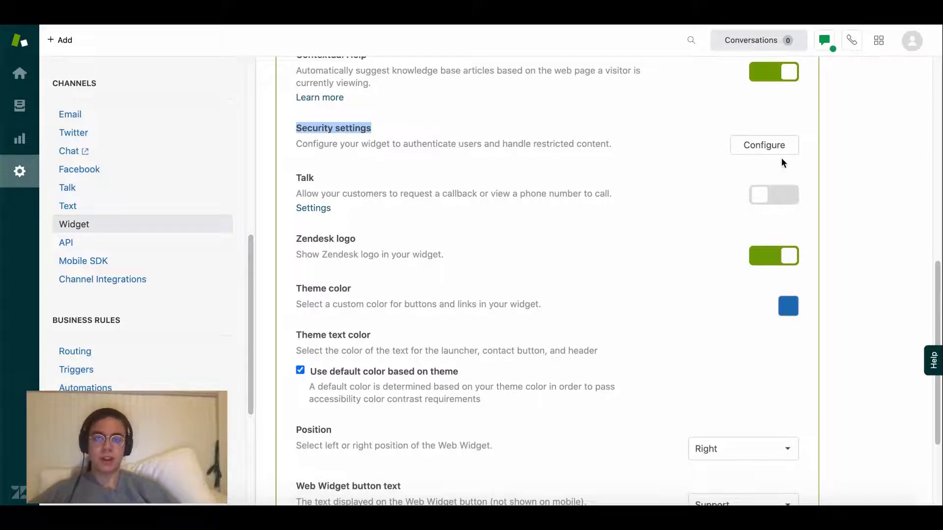
pyautogui.tripleClick(321, 176)
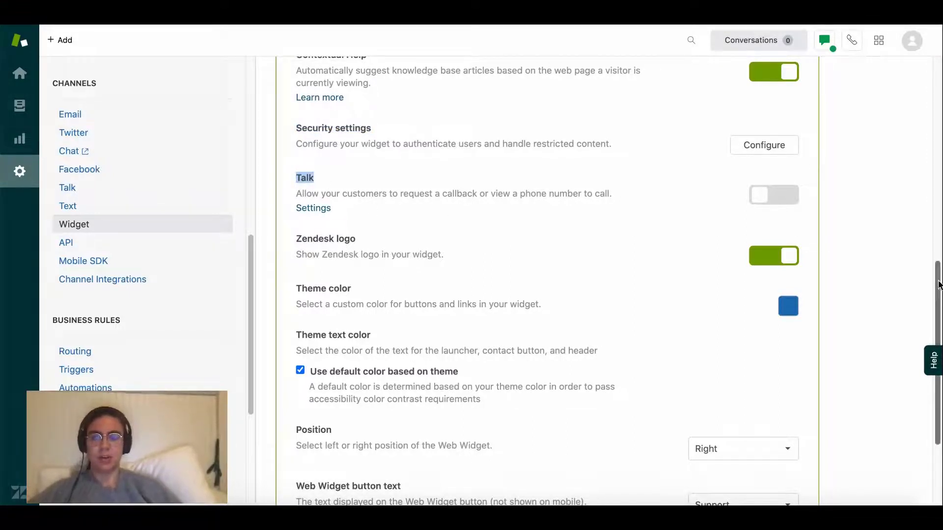
# Step: Review the widget's logo, theme color and button text options, and view the available Position choices
pyautogui.scroll(-3, 938, 344)
pyautogui.moveTo(938, 347)
pyautogui.mouseDown()
pyautogui.moveTo(928, 317)
pyautogui.moveTo(932, 335)
pyautogui.mouseUp()
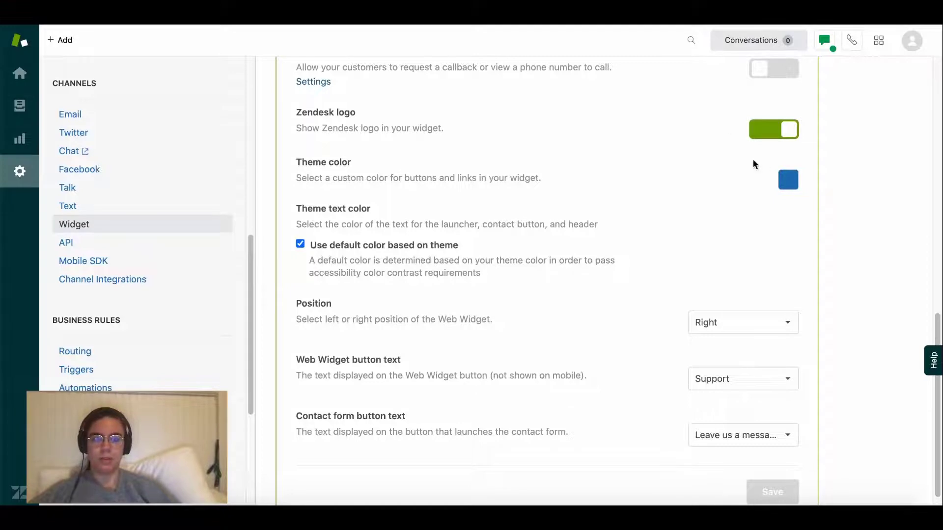
pyautogui.click(787, 324)
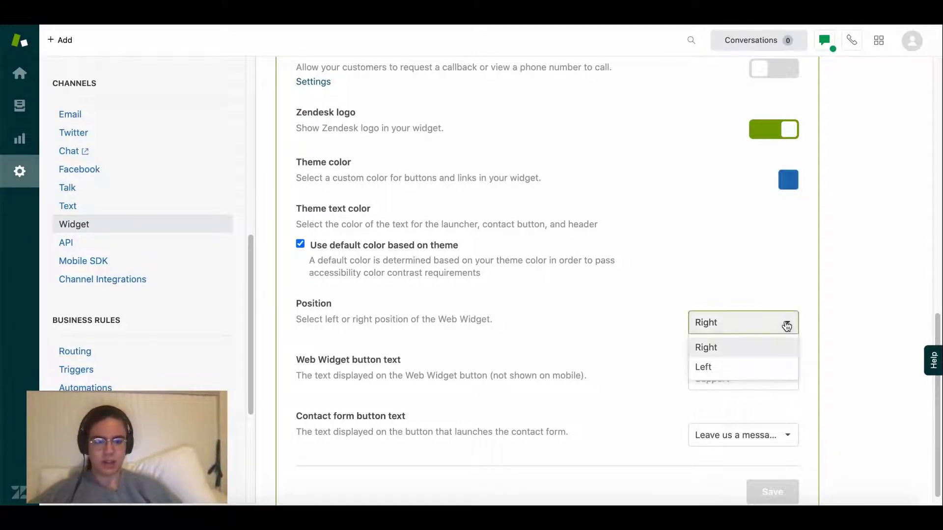
pyautogui.click(734, 284)
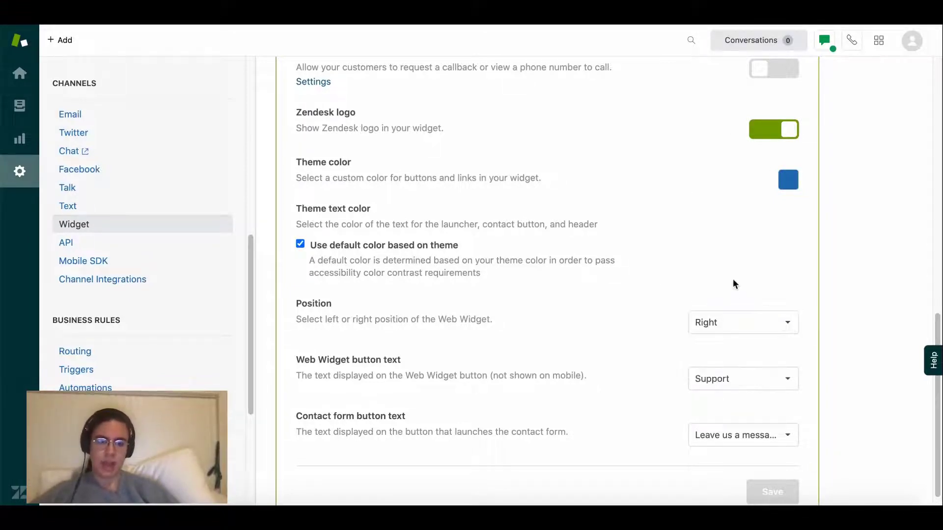
# Step: Open the widget's Setup page and highlight the entire installation script
pyautogui.moveTo(938, 329); pyautogui.dragTo(936, 46)
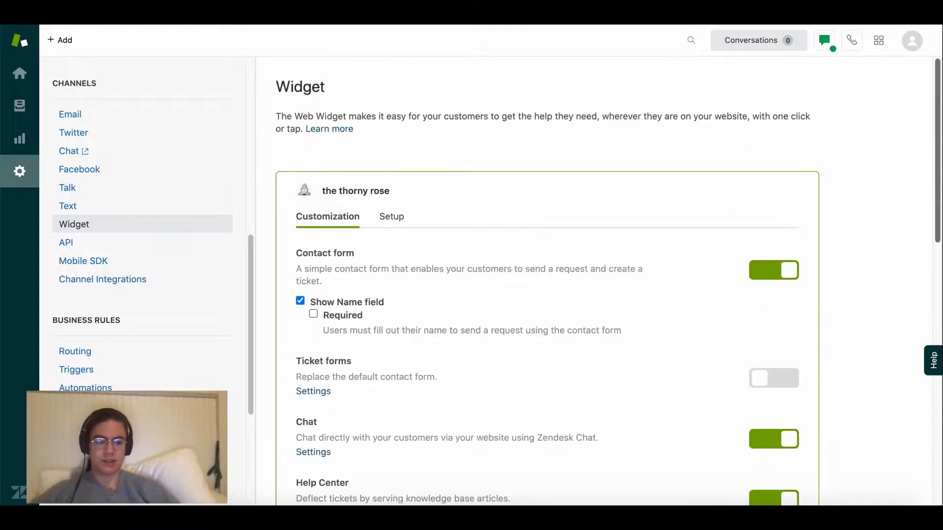
pyautogui.click(392, 217)
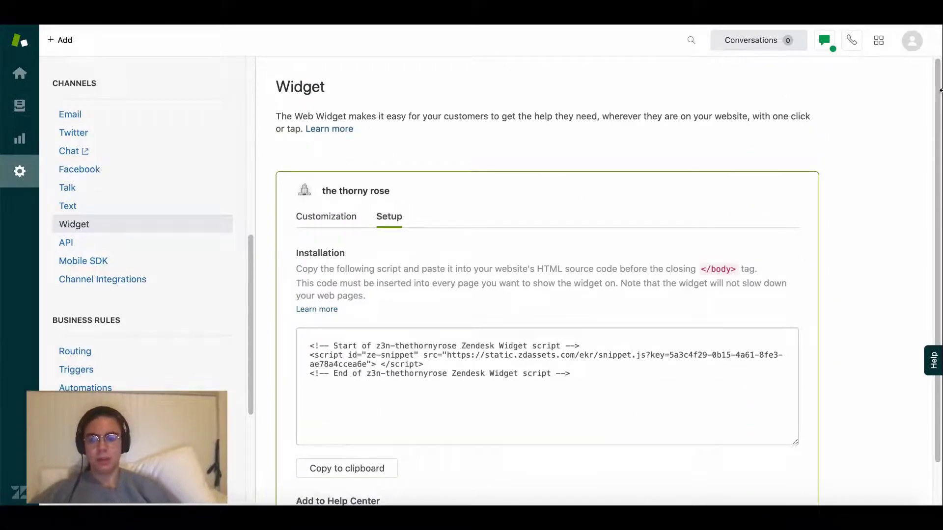
pyautogui.moveTo(939, 123); pyautogui.dragTo(940, 167)
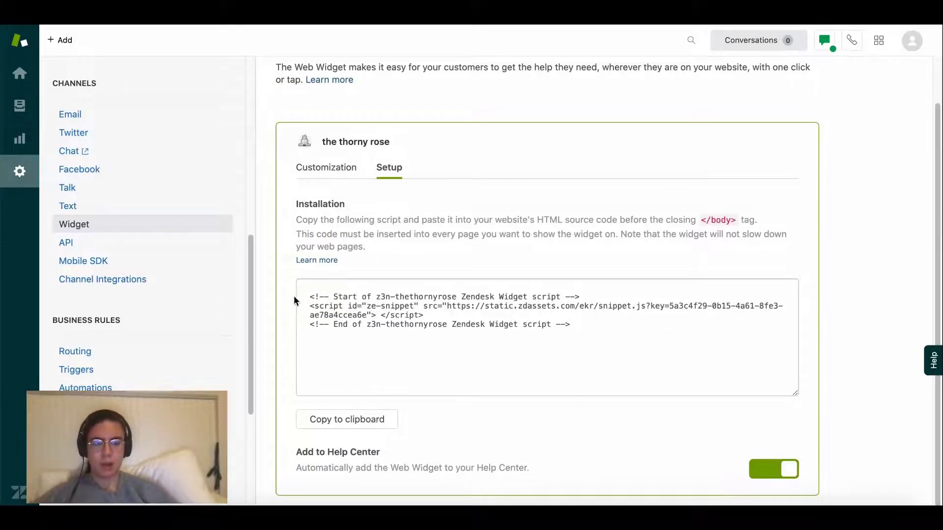
pyautogui.moveTo(619, 333); pyautogui.dragTo(341, 256)
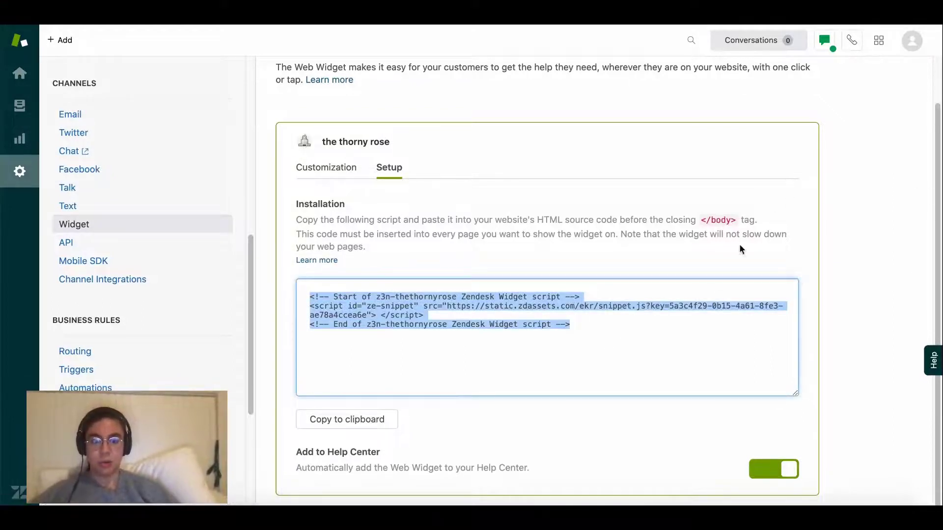
# Step: Highlight the Add to Help Center option, and search the Support widget on the Help Center page for "hello"
pyautogui.moveTo(287, 449)
pyautogui.mouseDown()
pyautogui.moveTo(441, 454)
pyautogui.moveTo(278, 451)
pyautogui.mouseUp()
pyautogui.click(441, 452)
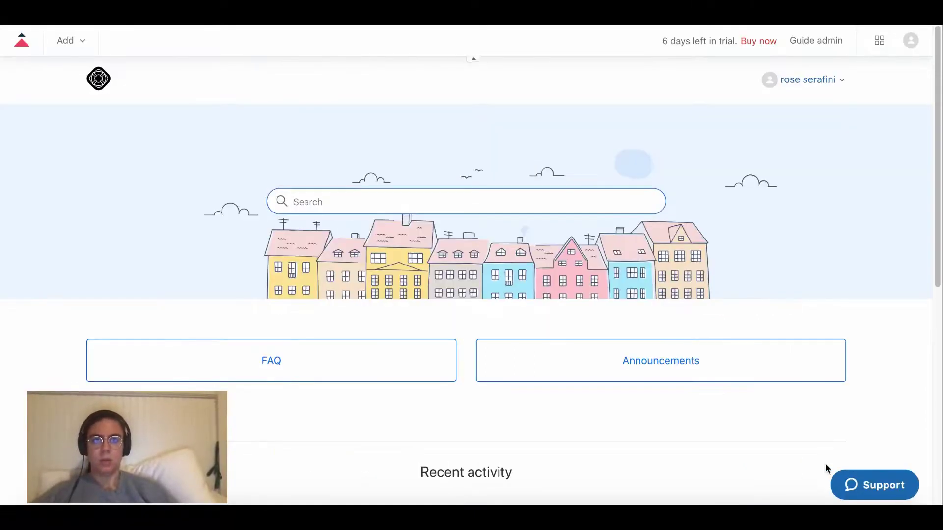
pyautogui.click(864, 480)
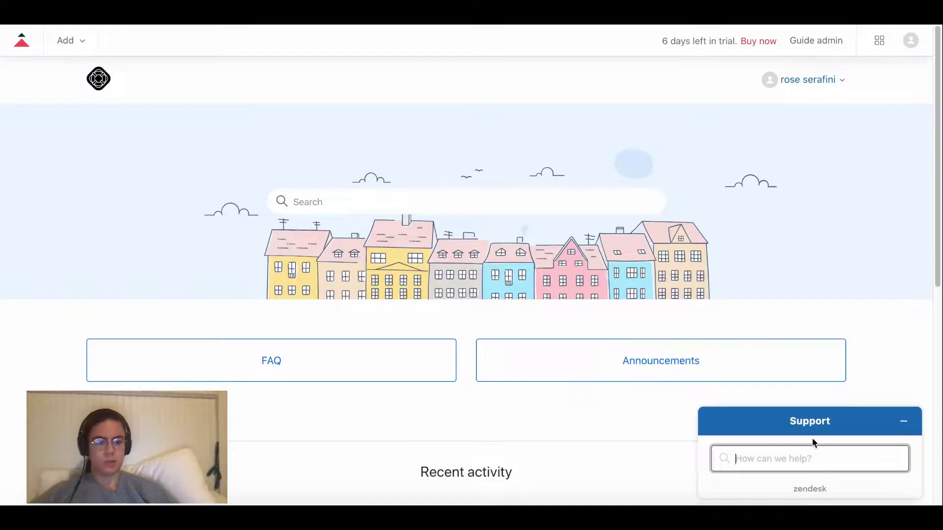
pyautogui.write('hello')
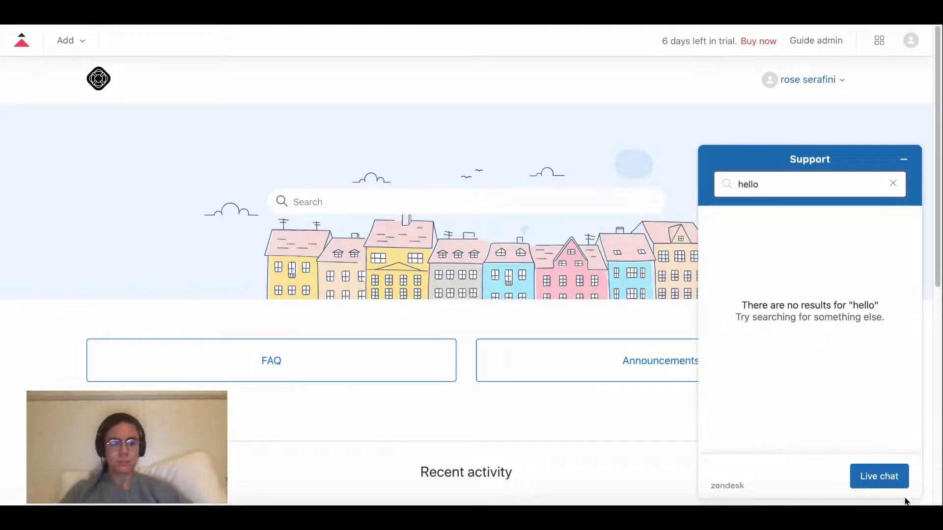
# Step: Start a live chat from the Support widget and send the message "hello"
pyautogui.click(885, 476)
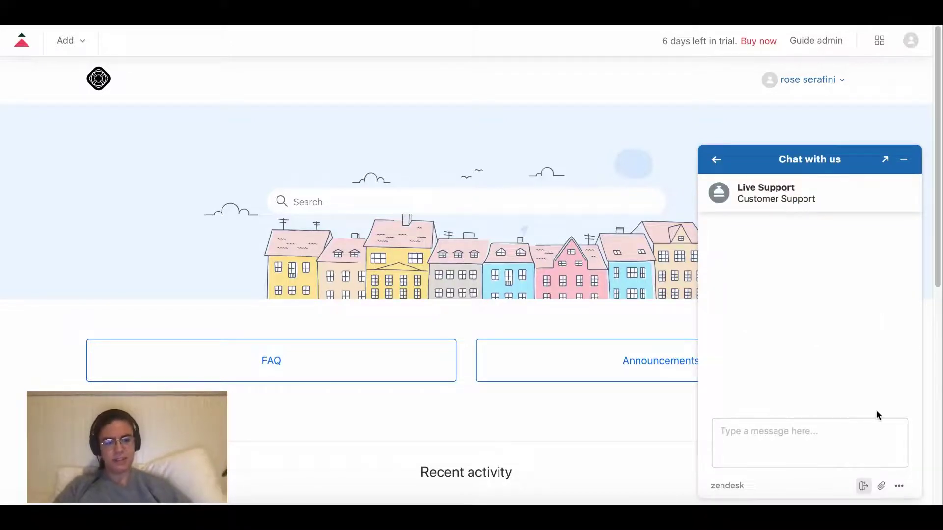
pyautogui.click(770, 429)
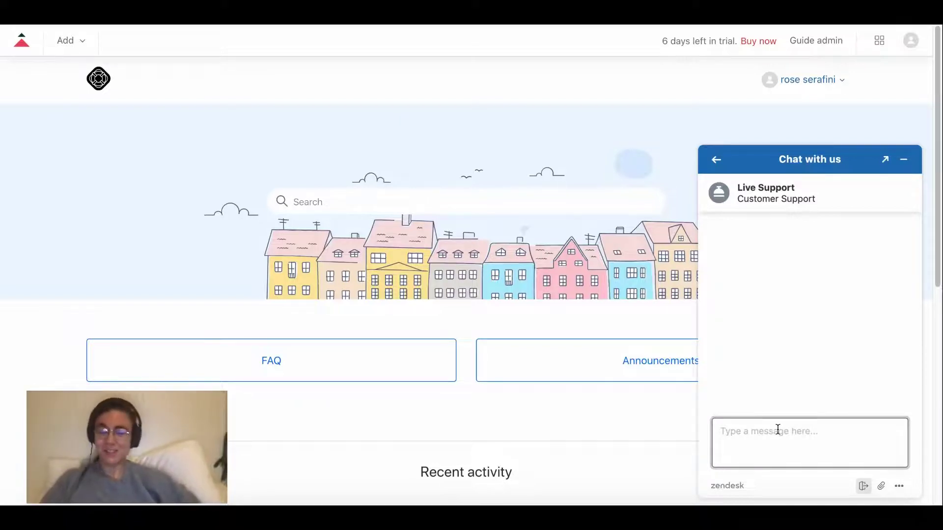
pyautogui.write('hello')
pyautogui.press('Return')
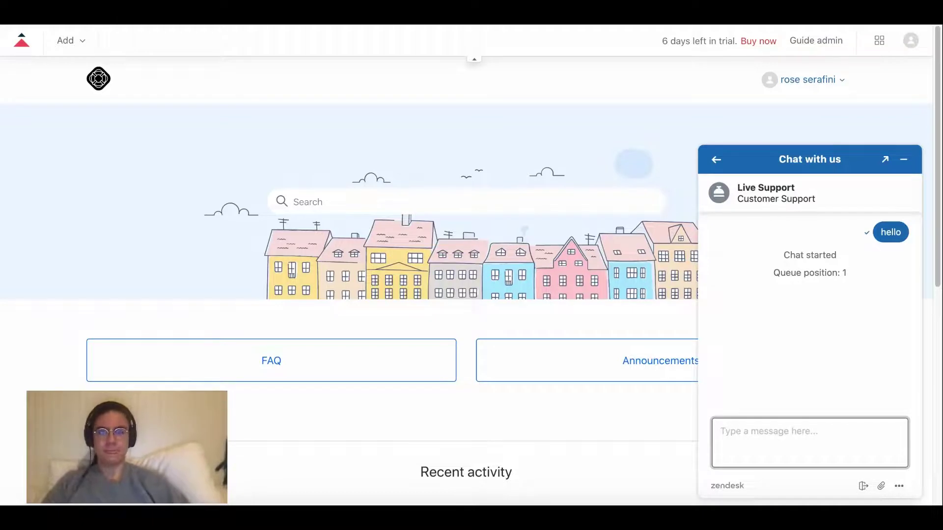
# Step: Switch to the agent workspace, accept the incoming chat and reply "hi"
pyautogui.hotkey('ctrl', 'Tab')
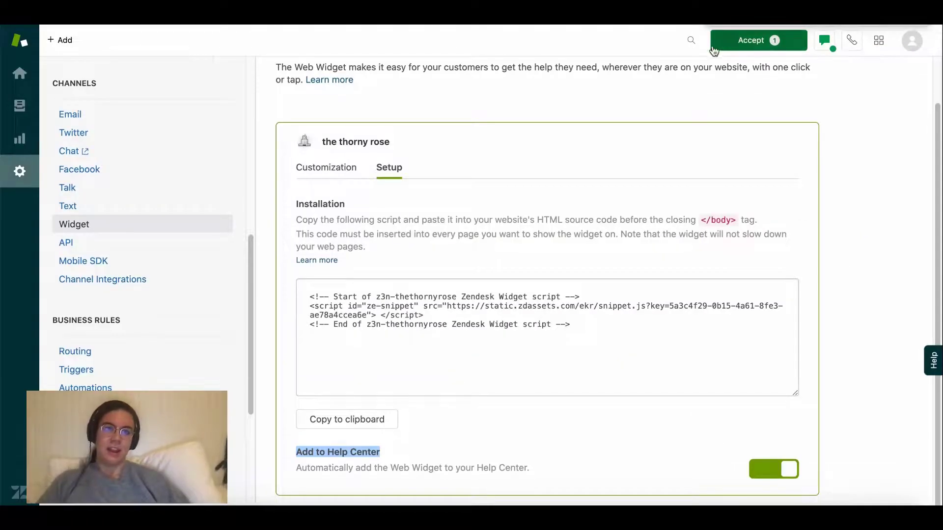
pyautogui.click(750, 43)
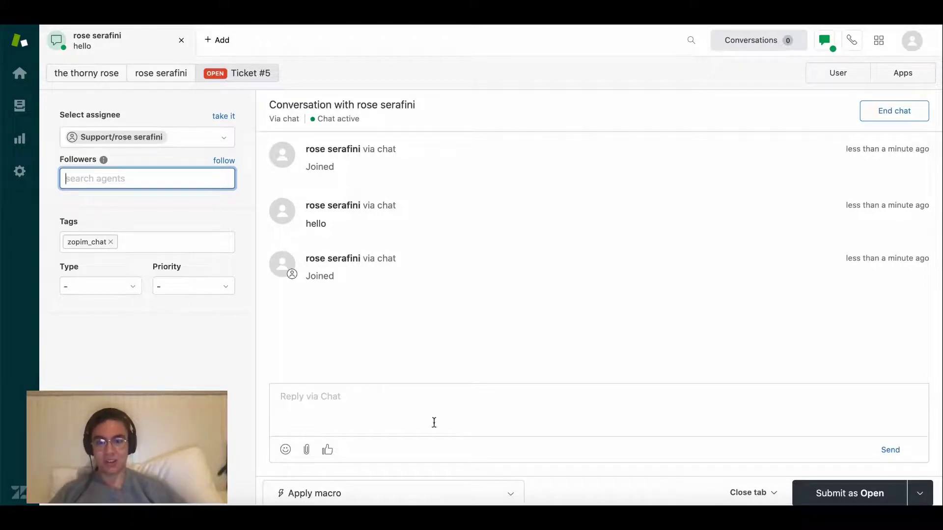
pyautogui.click(324, 403)
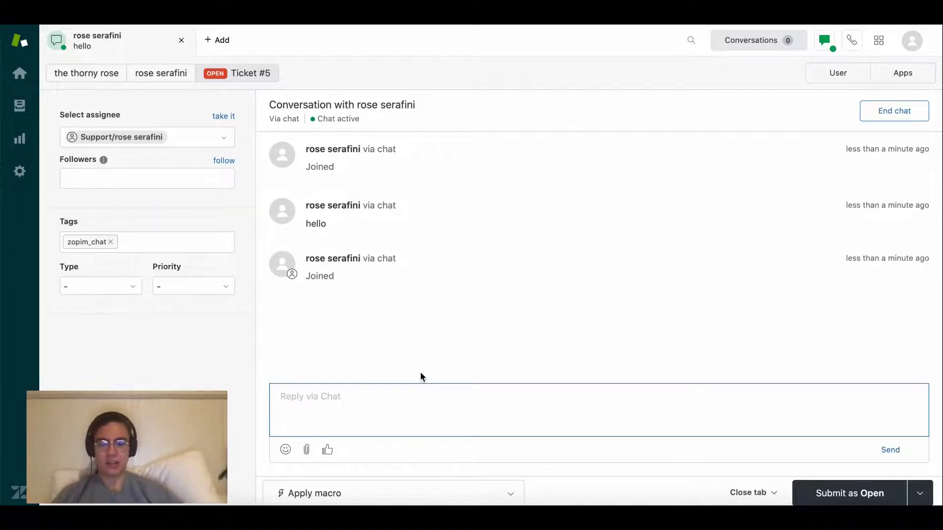
pyautogui.write('hi')
pyautogui.press('Return')
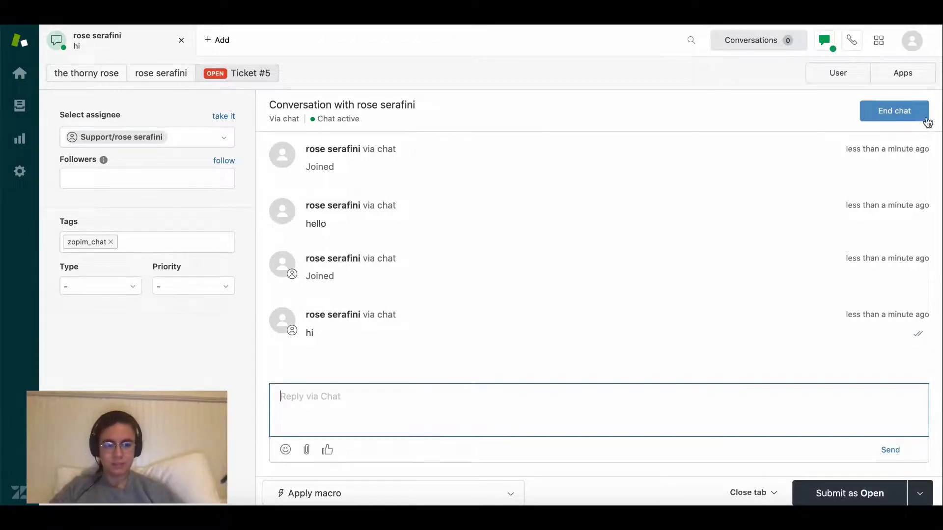
# Step: End the active chat and switch the ticket's reply type to Public reply
pyautogui.click(901, 113)
pyautogui.click(586, 305)
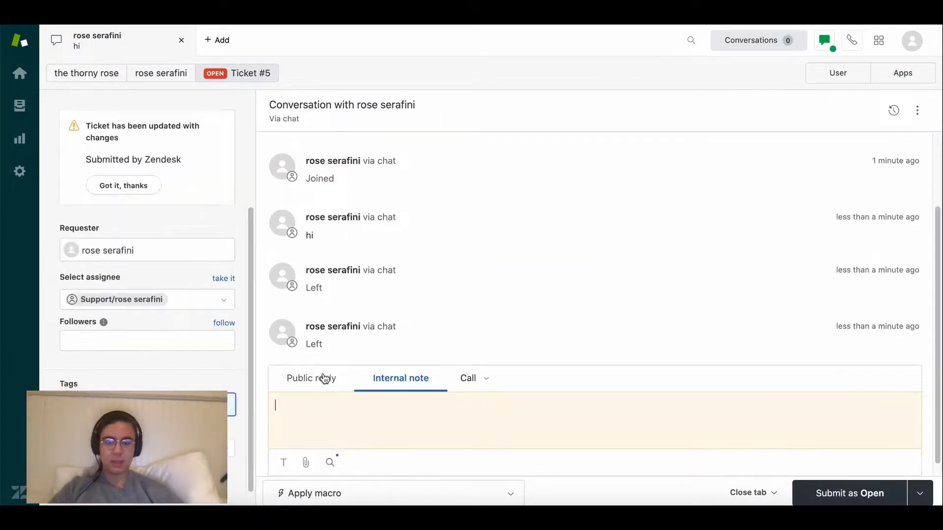
pyautogui.click(308, 367)
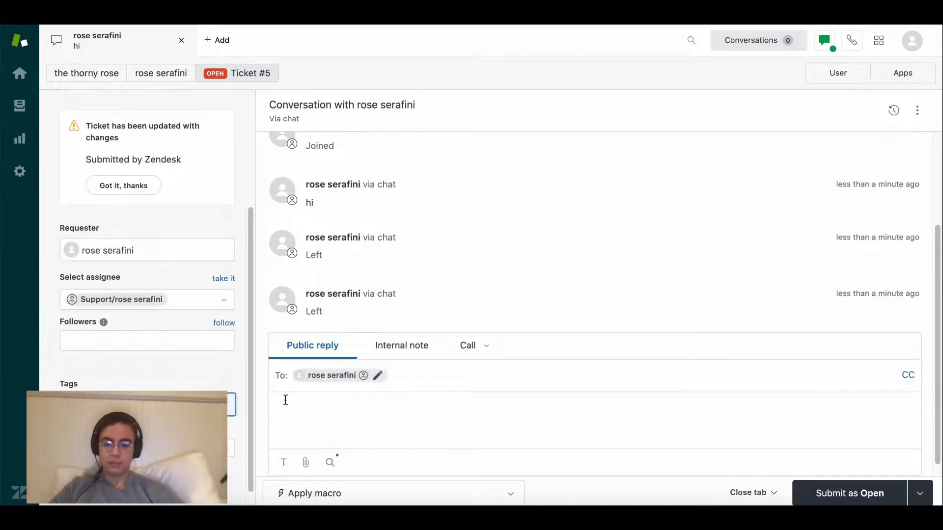
# Step: View the ticket's Call options and review the chat conversation from its beginning
pyautogui.click(494, 349)
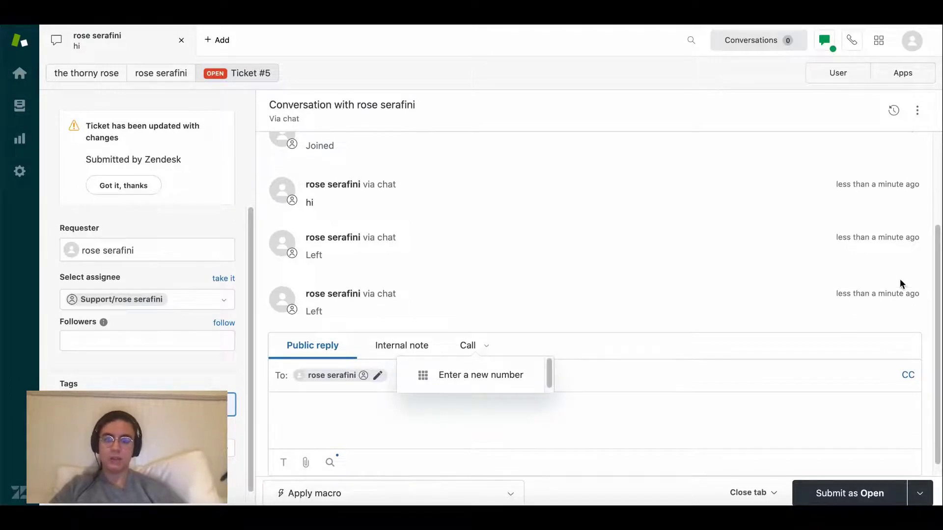
pyautogui.click(939, 157)
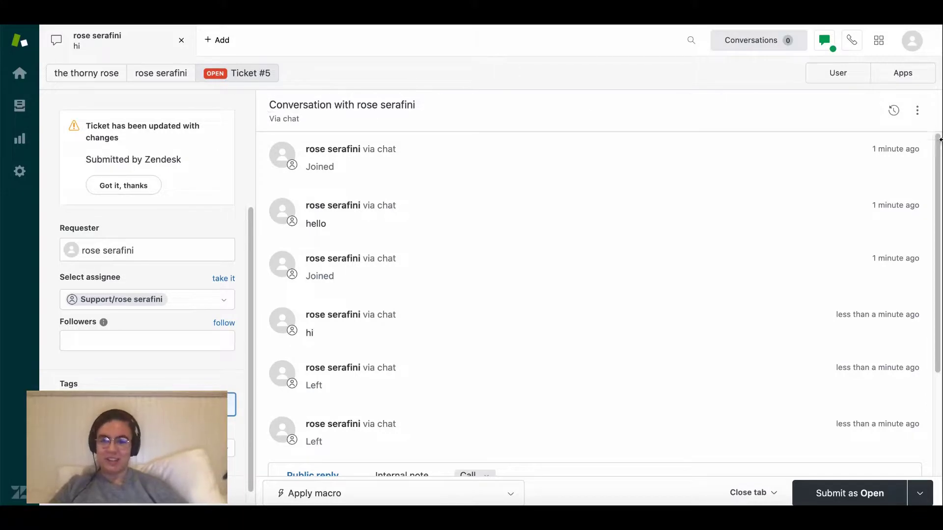
pyautogui.moveTo(938, 147); pyautogui.dragTo(939, 315)
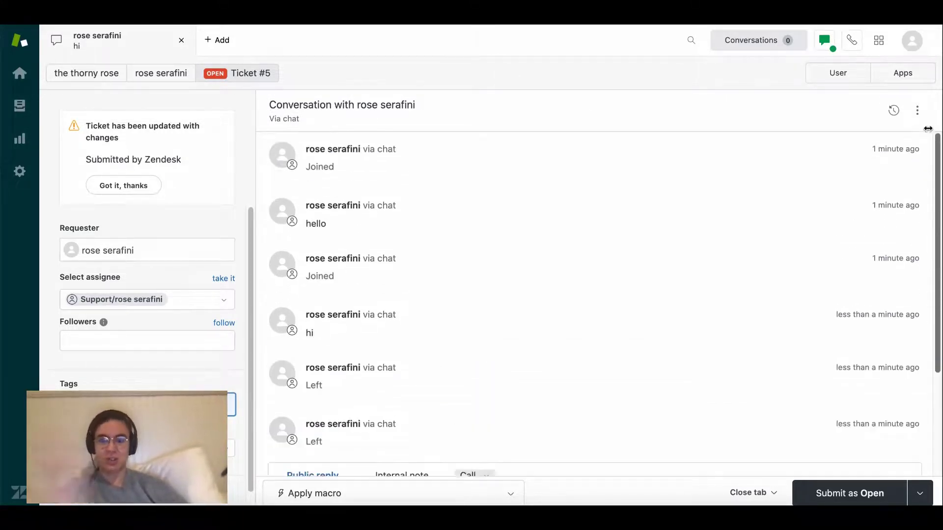
pyautogui.moveTo(939, 313); pyautogui.dragTo(939, 210)
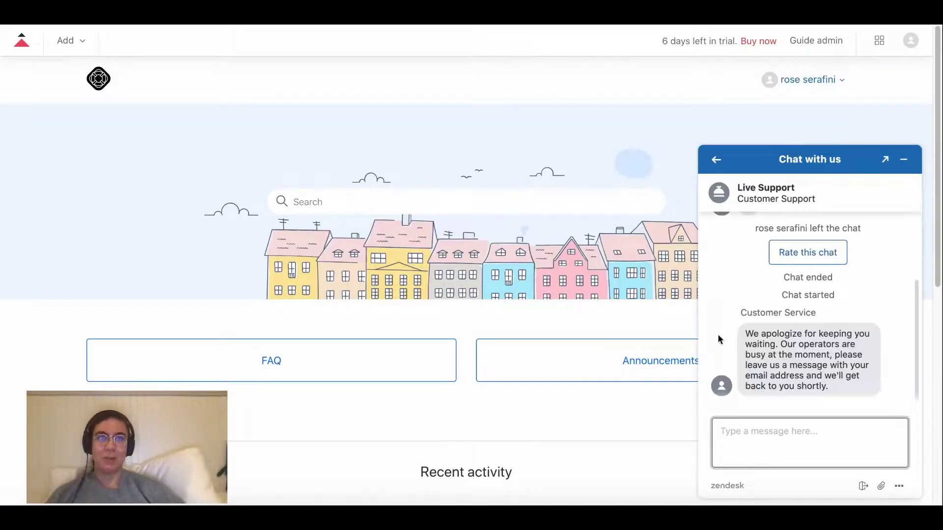
# Step: Highlight the automatic Customer Service apology in the Help Center chat widget, and return to the agent workspace
pyautogui.moveTo(848, 385)
pyautogui.mouseDown()
pyautogui.moveTo(737, 337)
pyautogui.moveTo(839, 387)
pyautogui.mouseUp()
pyautogui.click(746, 334)
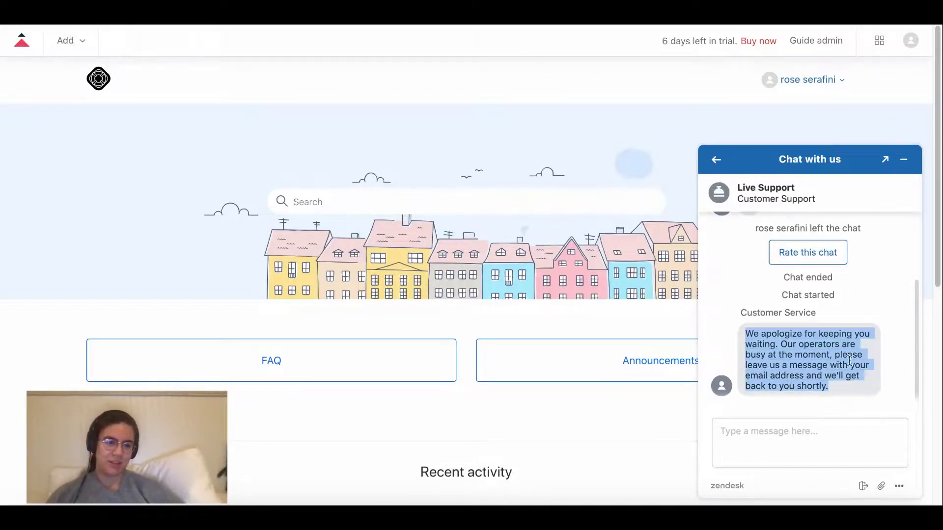
pyautogui.hotkey('ctrl', 'Tab')
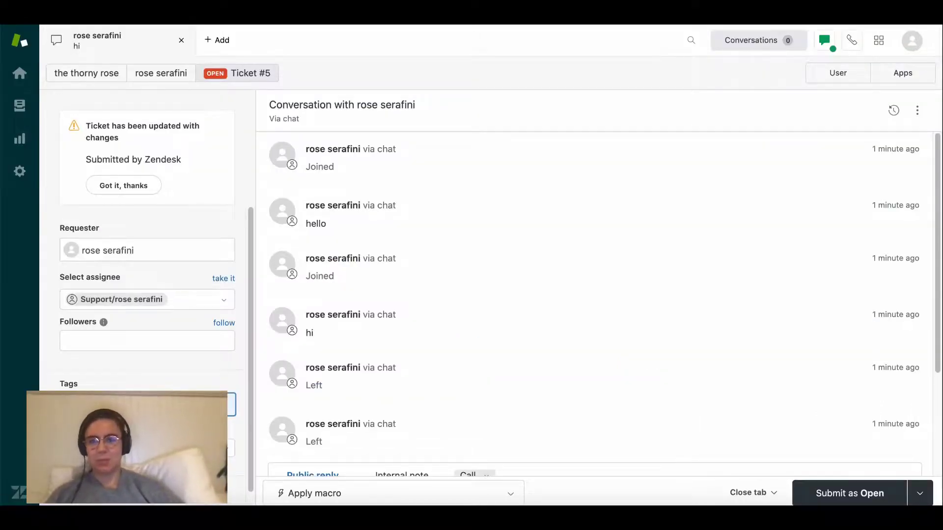
# Step: Open the API channel page in the admin settings and highlight the sentence about building custom integrations
pyautogui.click(20, 171)
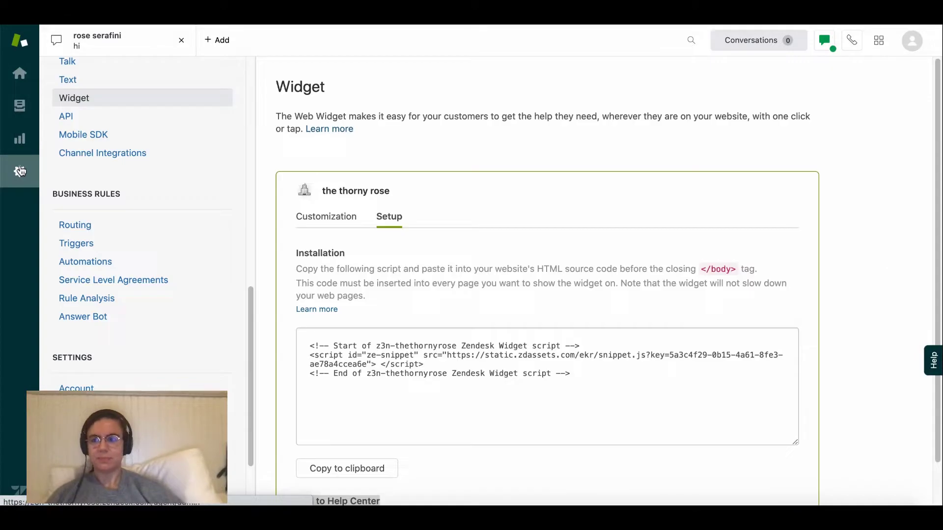
pyautogui.moveTo(252, 311); pyautogui.dragTo(257, 237)
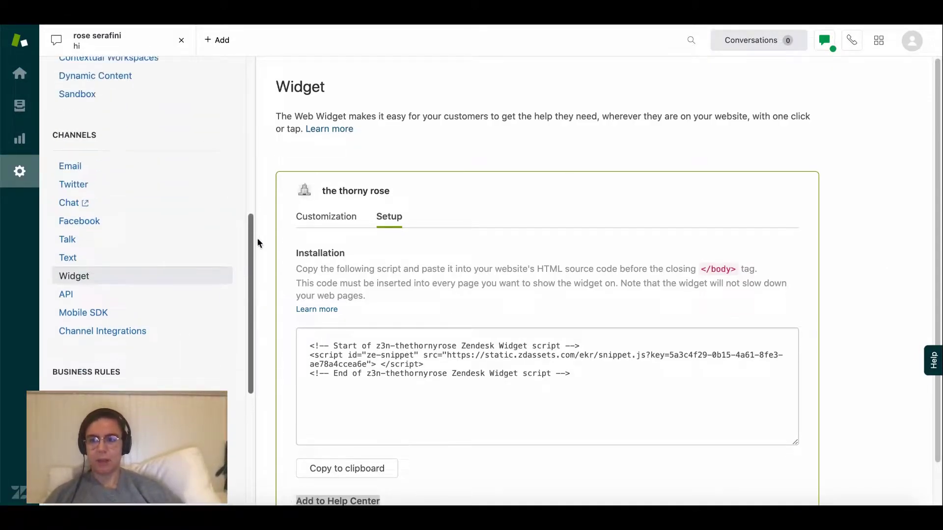
pyautogui.click(67, 298)
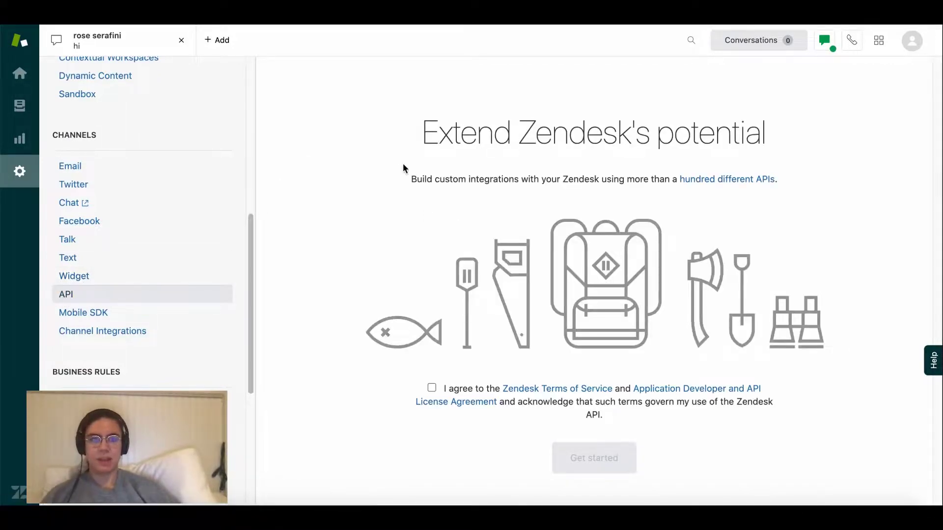
pyautogui.moveTo(410, 179); pyautogui.dragTo(796, 182)
pyautogui.click(778, 178)
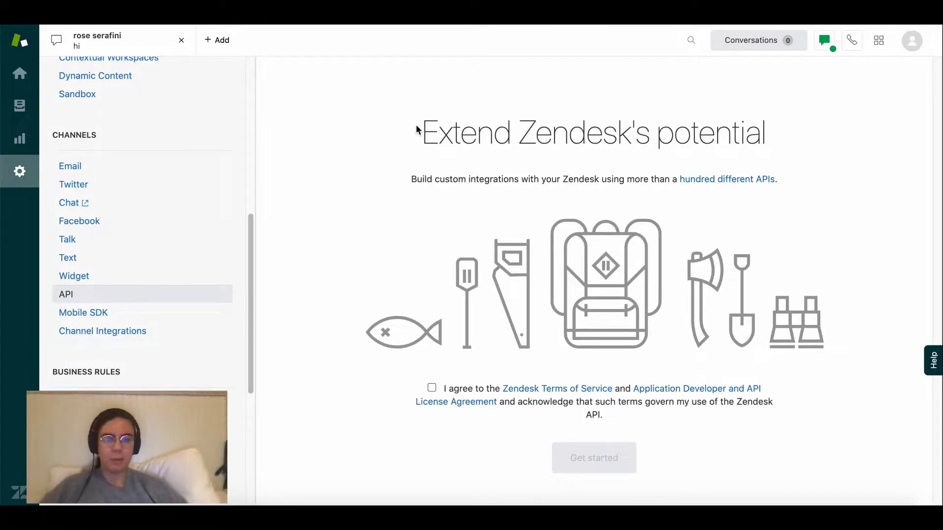
pyautogui.moveTo(412, 179); pyautogui.dragTo(807, 183)
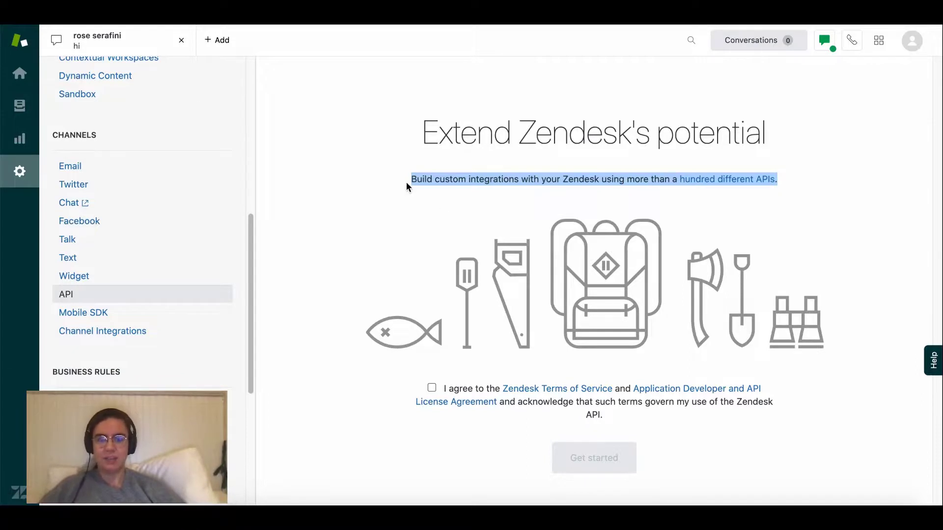
# Step: Open the Mobile SDK channel page and examine its description, license agreement section and SDK information
pyautogui.click(86, 317)
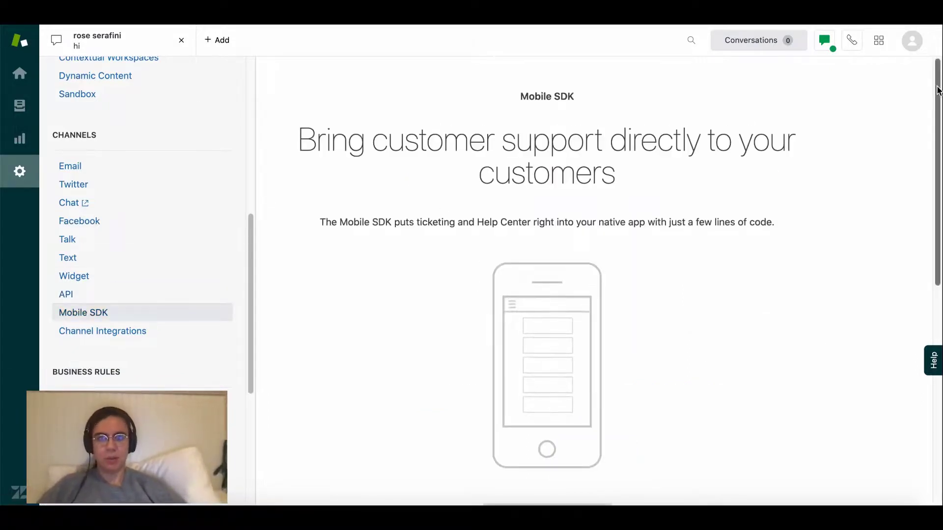
pyautogui.moveTo(938, 90)
pyautogui.mouseDown()
pyautogui.moveTo(938, 116)
pyautogui.moveTo(939, 90)
pyautogui.mouseUp()
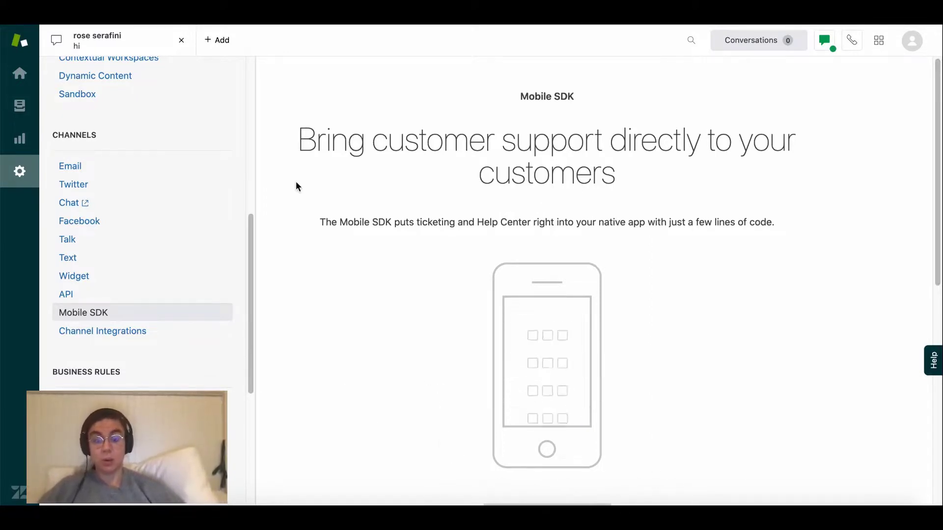
pyautogui.moveTo(320, 222); pyautogui.dragTo(776, 224)
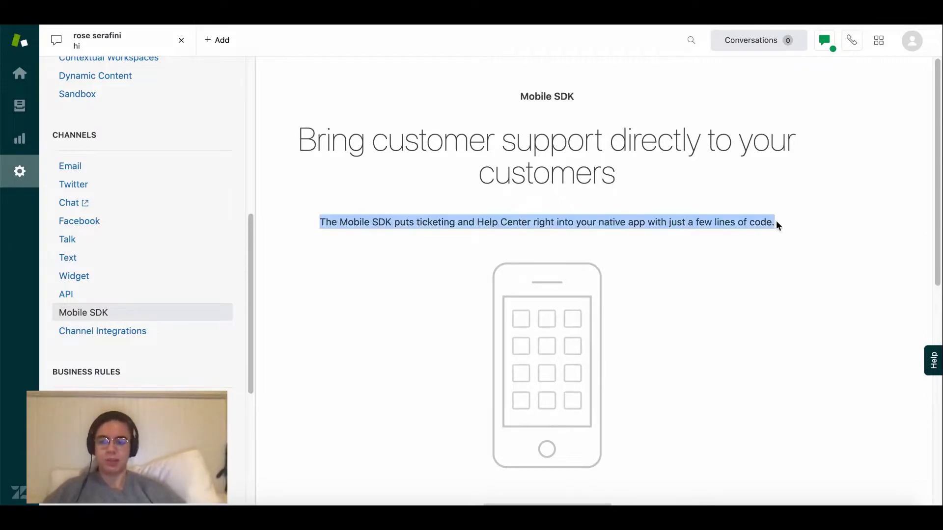
pyautogui.click(777, 226)
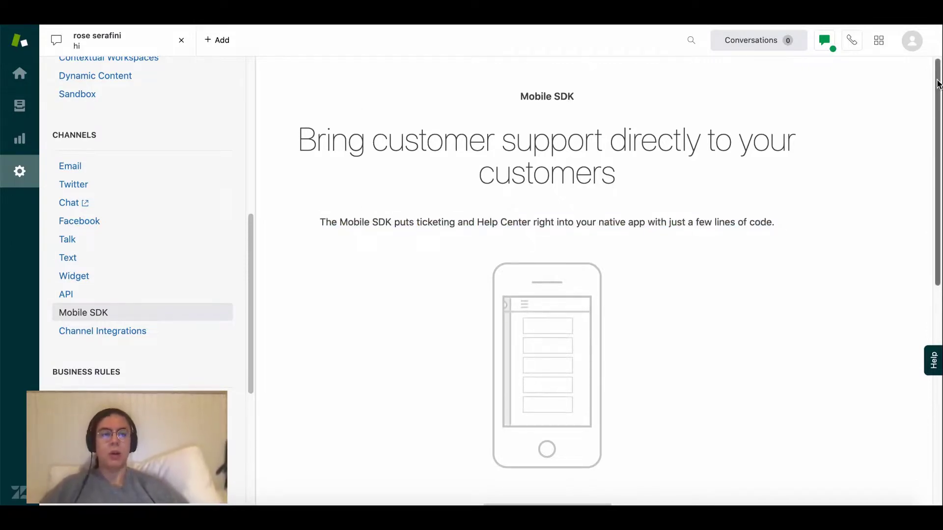
pyautogui.scroll(-2, 939, 154)
pyautogui.scroll(-3, 940, 154)
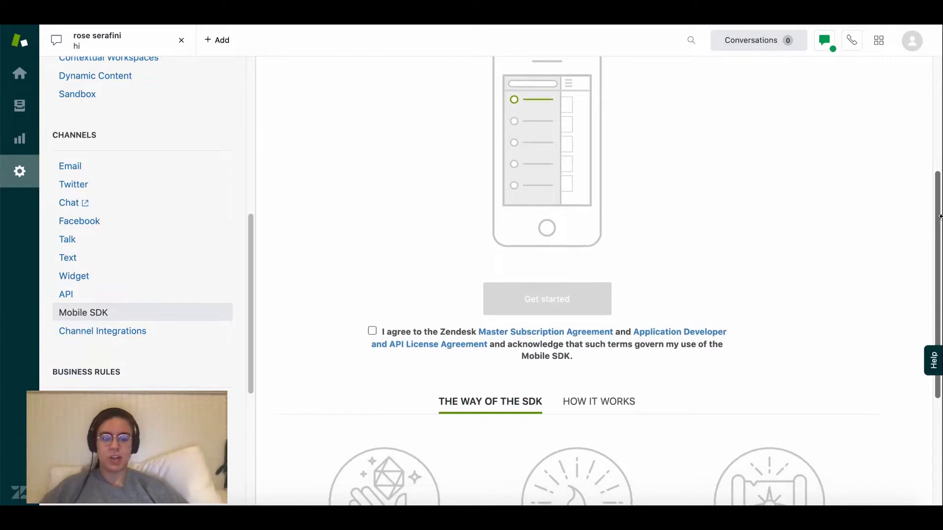
pyautogui.scroll(5, 938, 86)
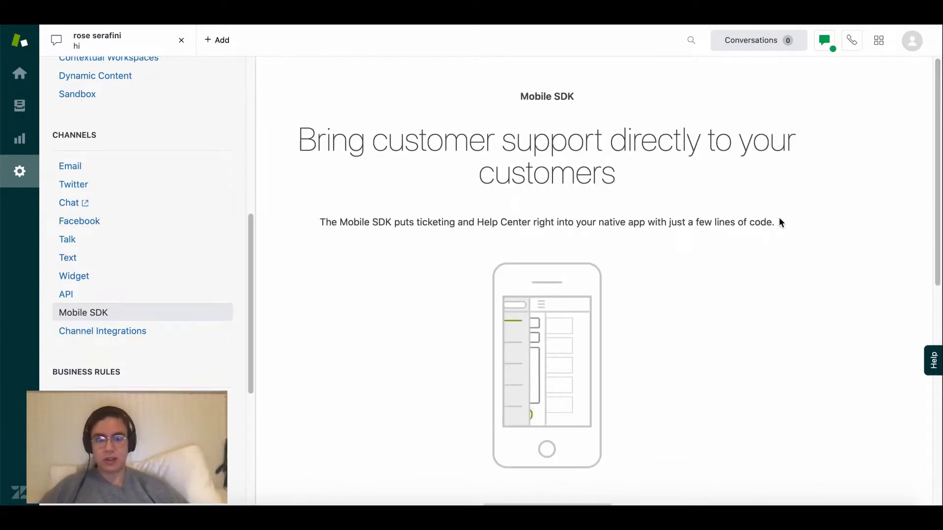
pyautogui.moveTo(779, 221); pyautogui.dragTo(261, 209)
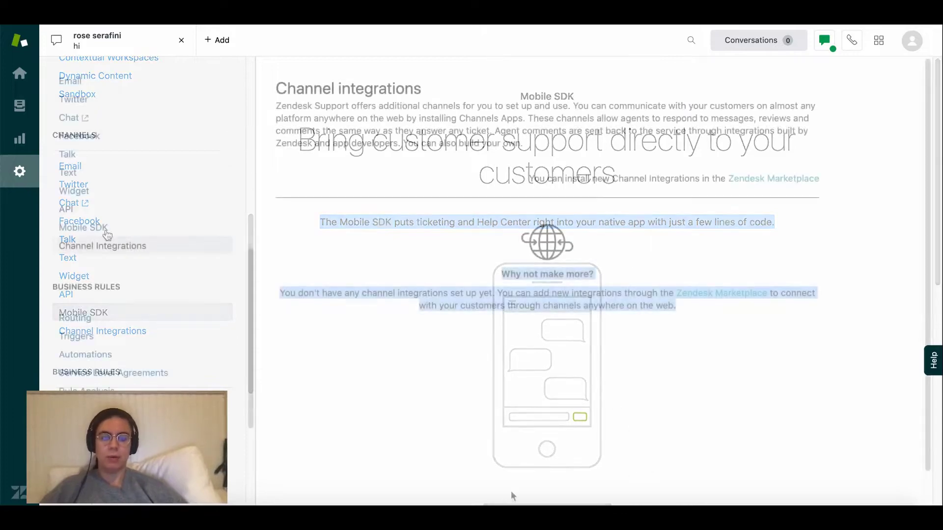
# Step: Open the Channel Integrations page and read its description and the note on installing integrations from the Zendesk Marketplace
pyautogui.click(98, 231)
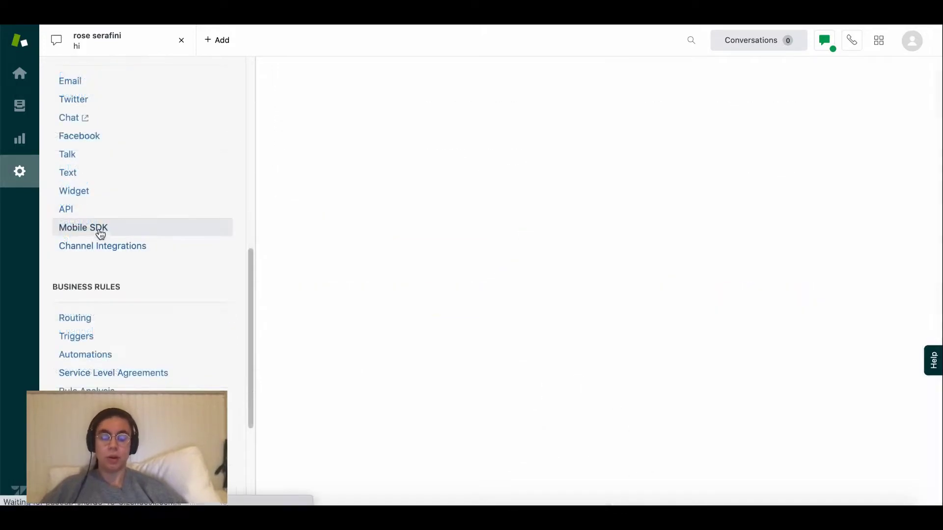
pyautogui.click(151, 247)
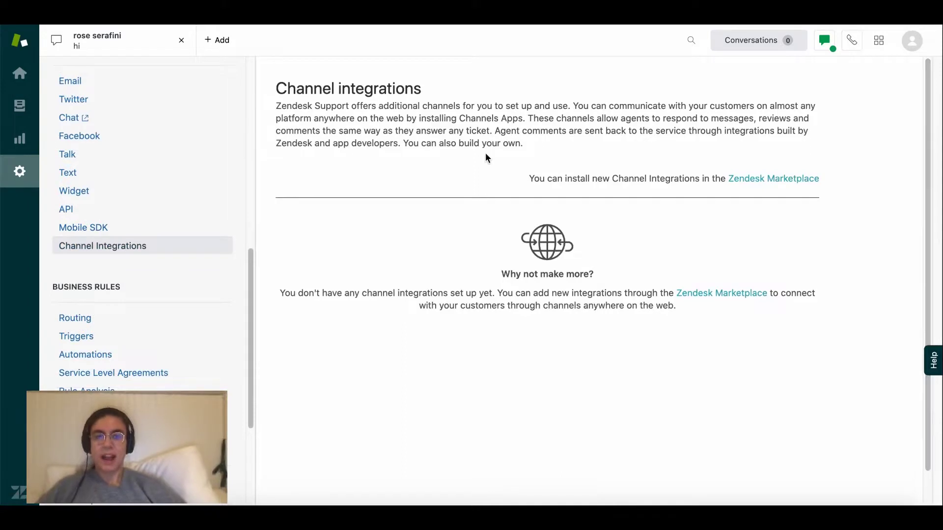
pyautogui.moveTo(471, 99); pyautogui.dragTo(559, 172)
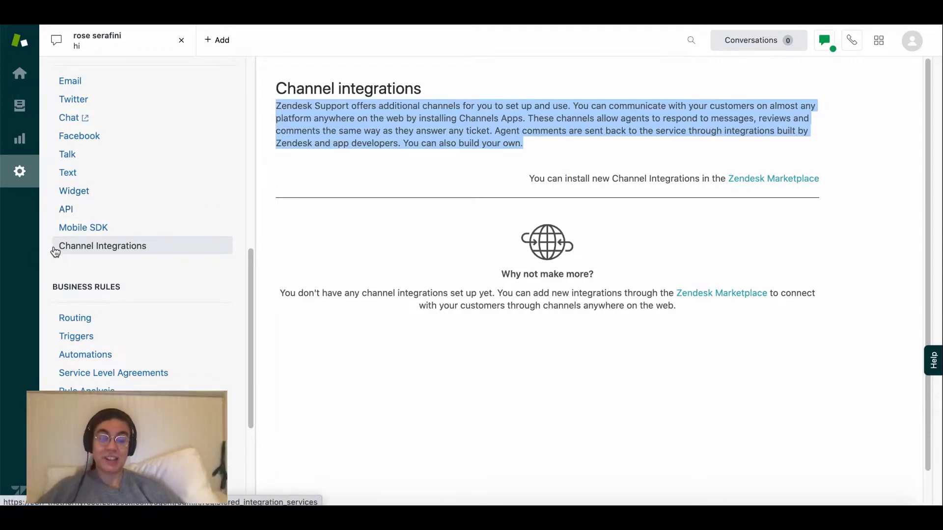
pyautogui.click(863, 180)
pyautogui.tripleClick(827, 183)
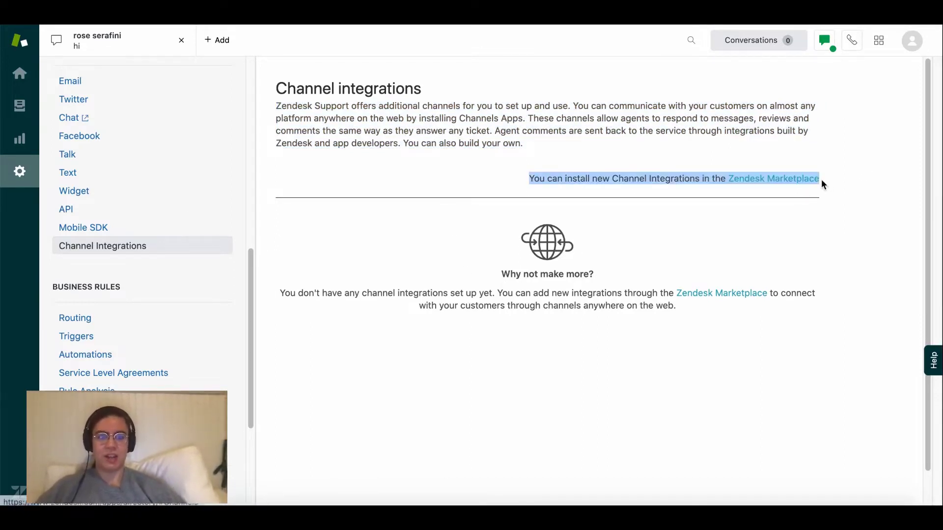
pyautogui.click(821, 180)
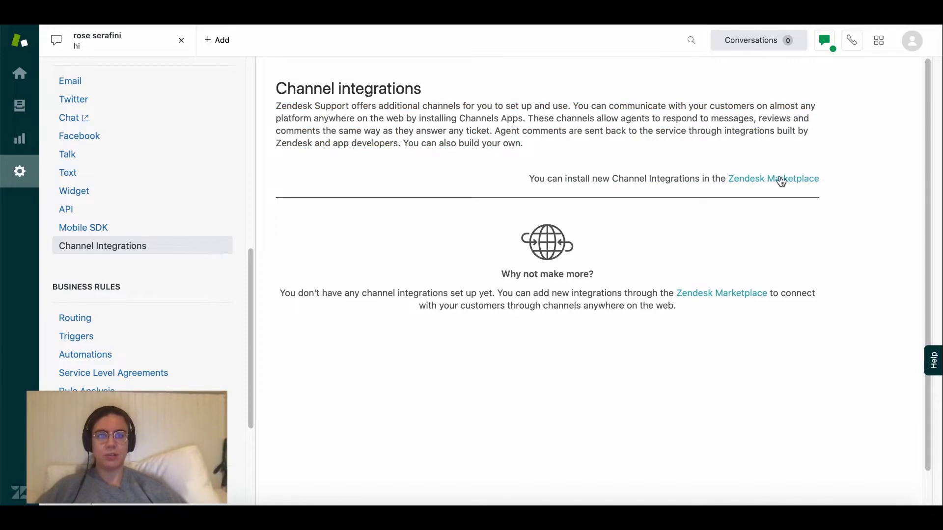